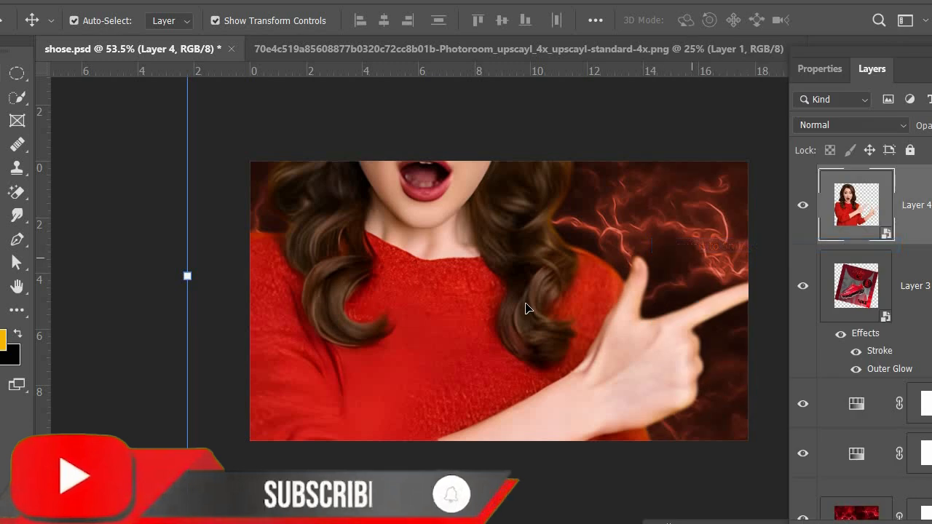
Flip the woman's layer horizontally so she points toward the shoe poster.
{"action": "right_click", "coordinate": [526, 306]}
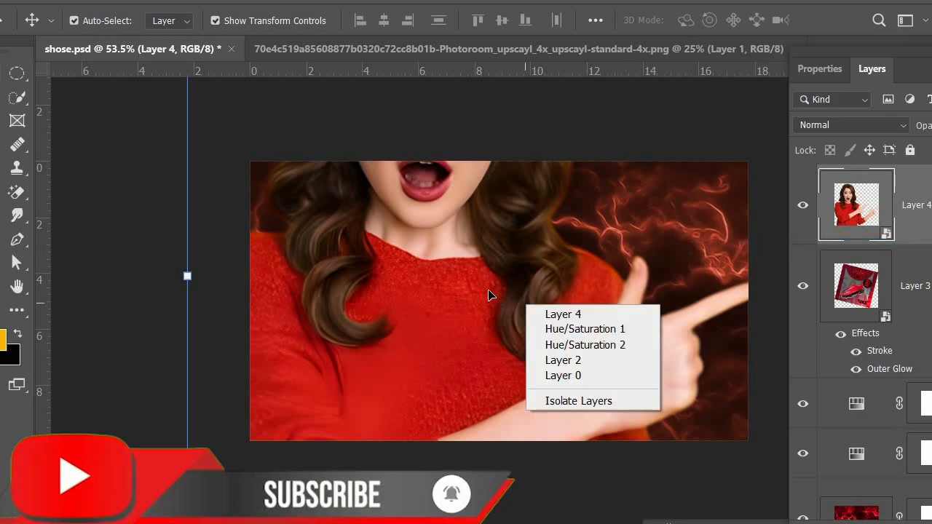
{"action": "left_click", "coordinate": [488, 291]}
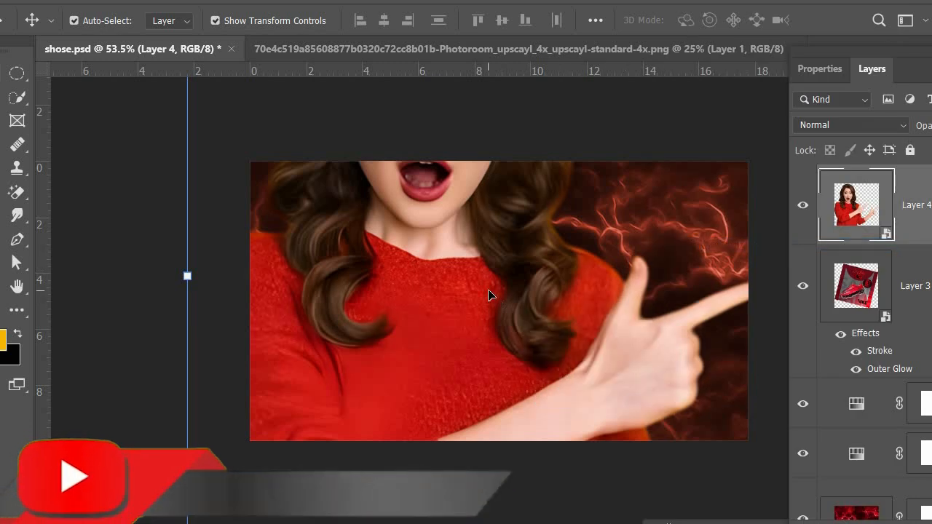
{"action": "key", "text": "ctrl+t"}
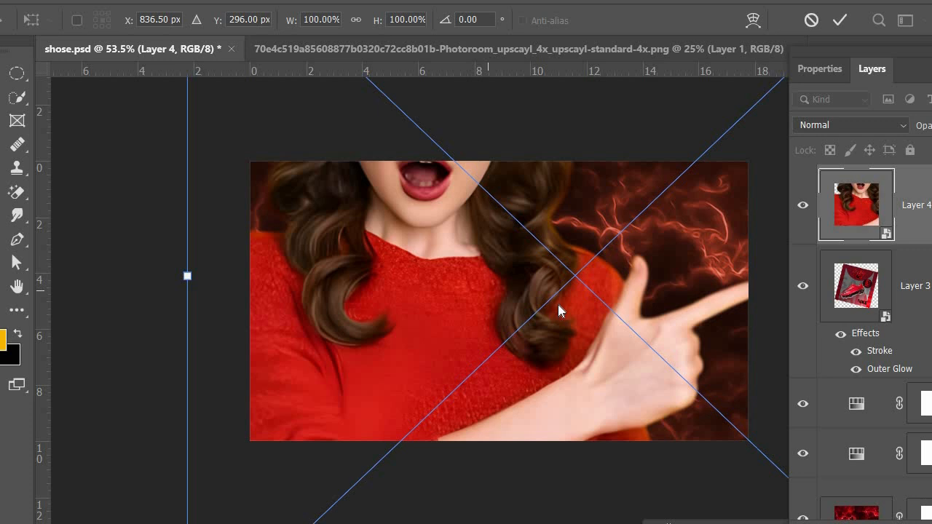
{"action": "right_click", "coordinate": [590, 278]}
{"action": "left_click", "coordinate": [597, 281]}
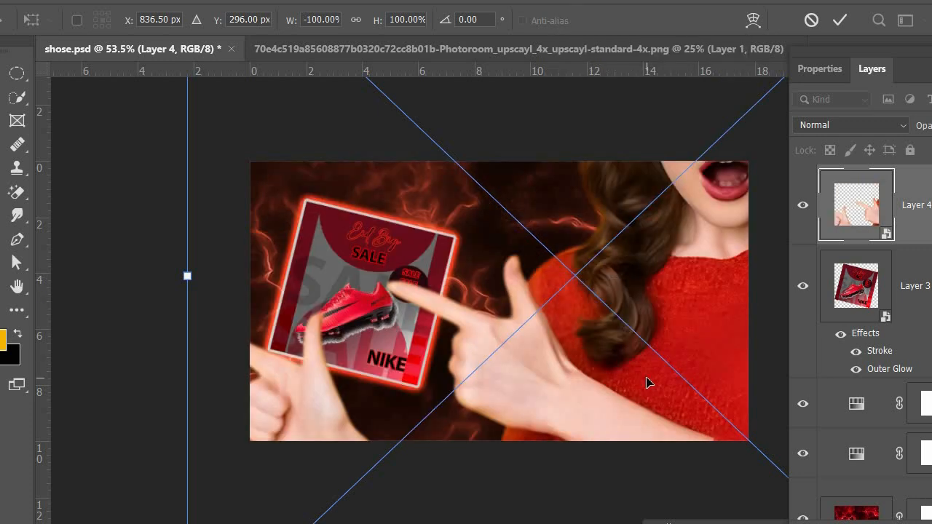
{"action": "scroll", "coordinate": [645, 200], "scroll_direction": "down", "scroll_amount": 6}
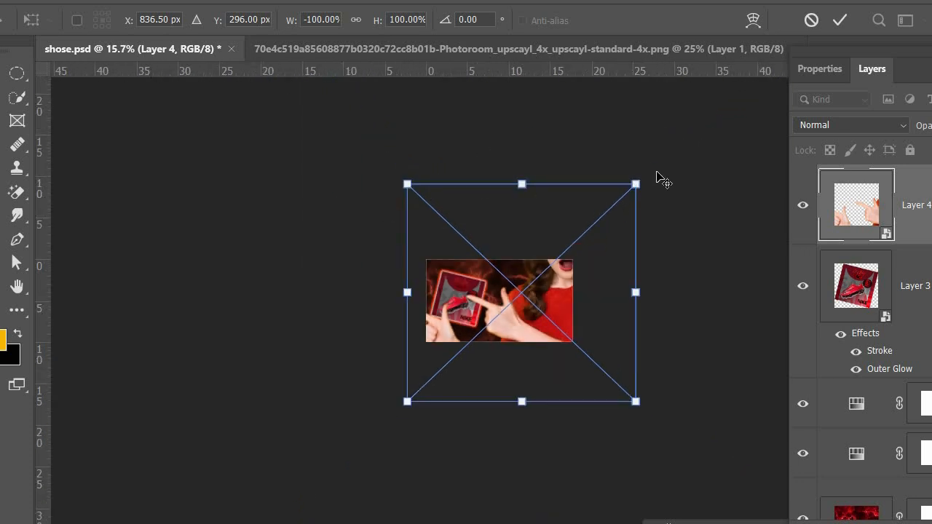
{"action": "key", "text": "Return"}
Scale the woman down to almost the banner's height, place her on the right against the bottom edge, and save the document.
{"action": "left_click_drag", "start_coordinate": [642, 182], "coordinate": [464, 337]}
{"action": "left_click_drag", "start_coordinate": [430, 380], "coordinate": [564, 351]}
{"action": "mouse_move", "coordinate": [539, 305]}
{"action": "left_mouse_down"}
{"action": "mouse_move", "coordinate": [549, 292]}
{"action": "mouse_move", "coordinate": [539, 295]}
{"action": "left_mouse_up"}
{"action": "scroll", "coordinate": [539, 295], "scroll_direction": "up", "scroll_amount": 5}
{"action": "key", "text": "Return"}
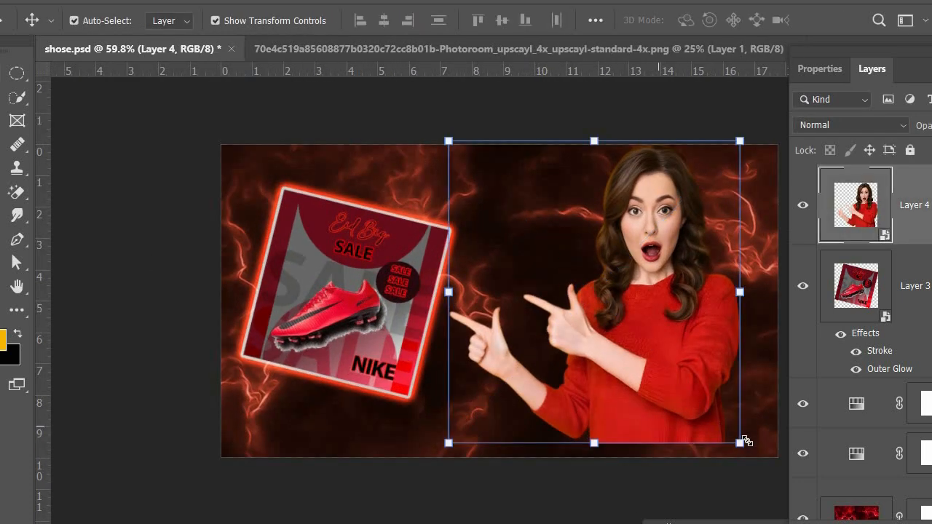
{"action": "left_click_drag", "start_coordinate": [673, 343], "coordinate": [685, 357]}
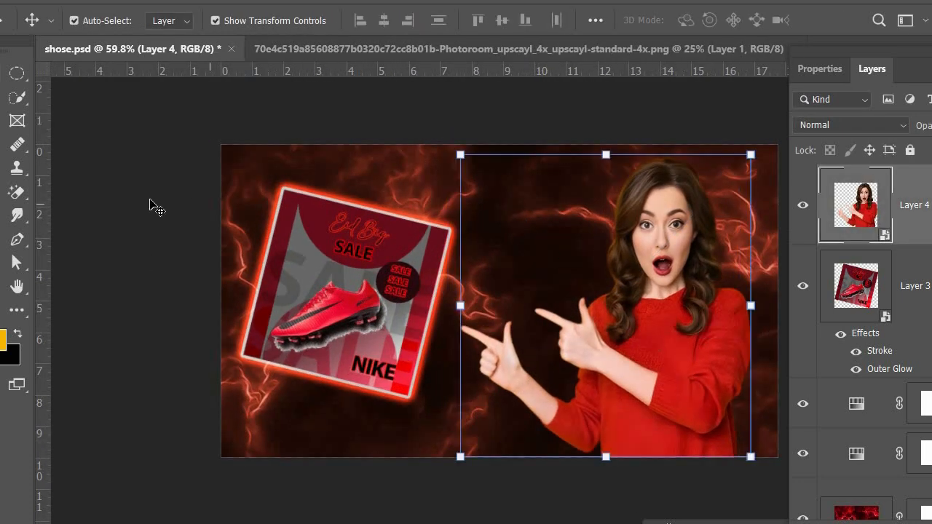
{"action": "left_click", "coordinate": [150, 206]}
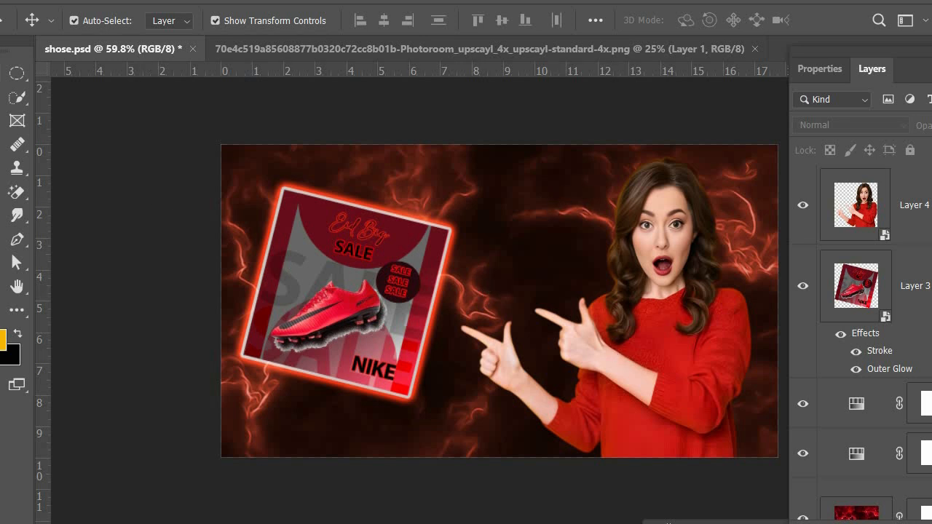
{"action": "key", "text": "ctrl+s"}
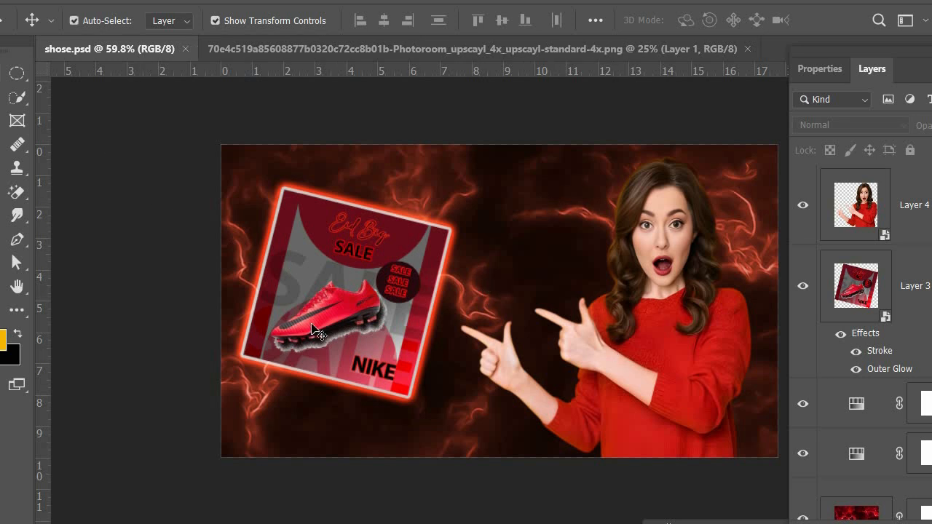
Apply the Camera Raw Filter to the woman with Contrast +6, Highlights +30, Shadows +61 and increased saturation.
{"action": "left_click", "coordinate": [654, 251]}
{"action": "key", "text": "alt+t"}
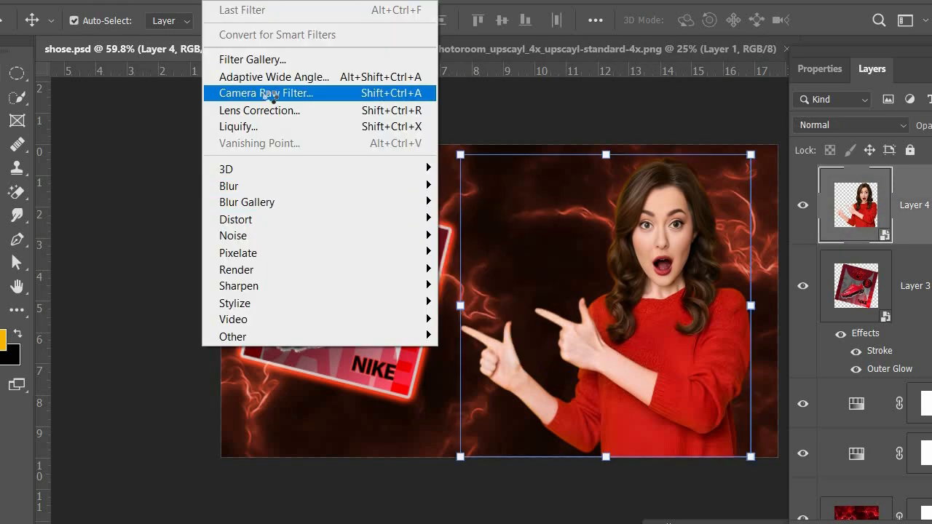
{"action": "left_click", "coordinate": [270, 96]}
{"action": "left_click", "coordinate": [366, 216]}
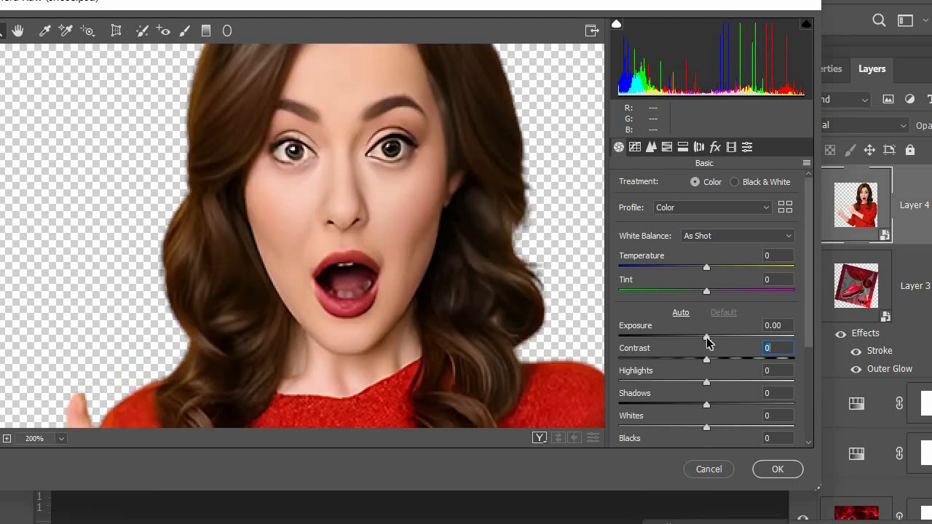
{"action": "left_click_drag", "start_coordinate": [710, 359], "coordinate": [762, 406]}
{"action": "scroll", "coordinate": [702, 422], "scroll_direction": "down", "scroll_amount": 5}
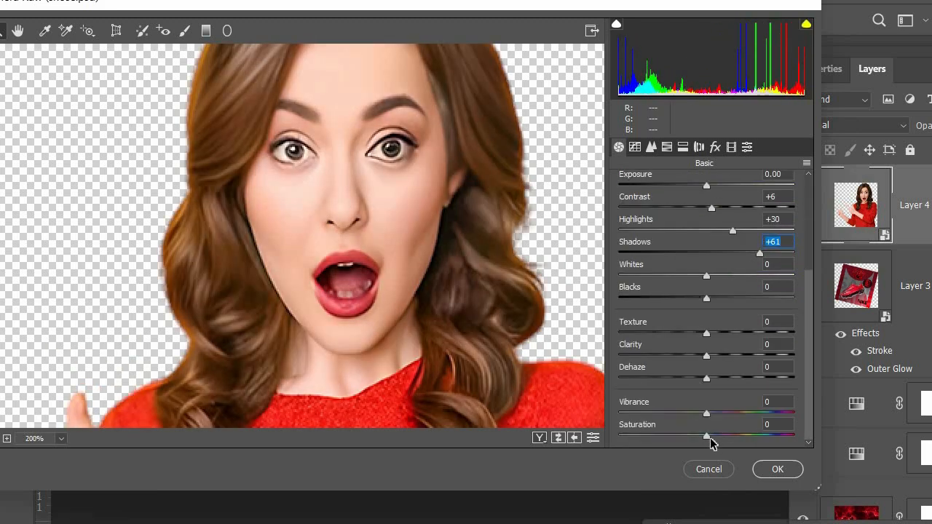
{"action": "left_click_drag", "start_coordinate": [705, 438], "coordinate": [729, 438]}
{"action": "left_click", "coordinate": [768, 471]}
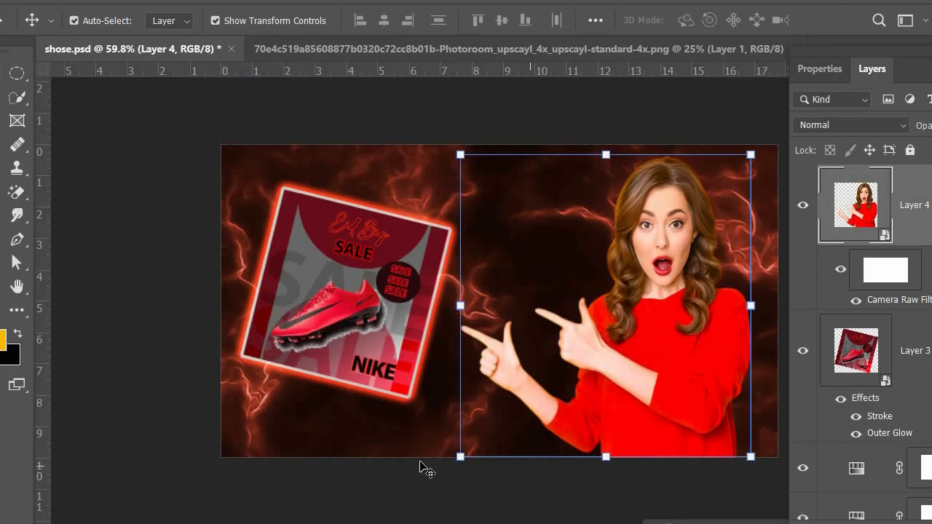
Move the tilted shoe poster down toward the lower edge of the banner.
{"action": "left_click", "coordinate": [365, 316]}
{"action": "left_click_drag", "start_coordinate": [335, 295], "coordinate": [337, 335]}
{"action": "left_click", "coordinate": [110, 256]}
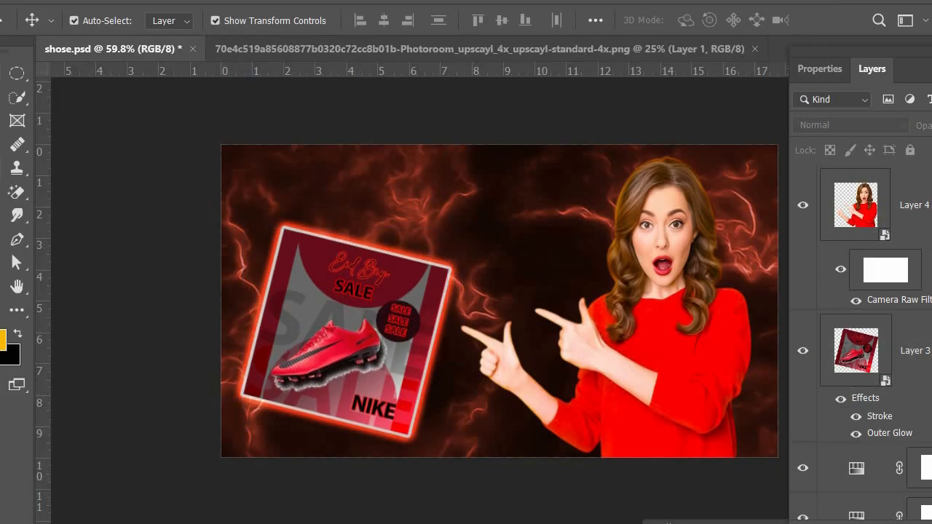
Place two vertical and two horizontal guides on the Crop tool's rule-of-thirds lines, and return to the Move tool without cropping.
{"action": "left_click", "coordinate": [1, 121]}
{"action": "mouse_move", "coordinate": [148, 75]}
{"action": "left_mouse_down"}
{"action": "mouse_move", "coordinate": [222, 237]}
{"action": "mouse_move", "coordinate": [166, 249]}
{"action": "left_mouse_up"}
{"action": "left_click_drag", "start_coordinate": [44, 255], "coordinate": [407, 266]}
{"action": "left_click_drag", "start_coordinate": [464, 71], "coordinate": [500, 355]}
{"action": "left_click_drag", "start_coordinate": [44, 247], "coordinate": [593, 241]}
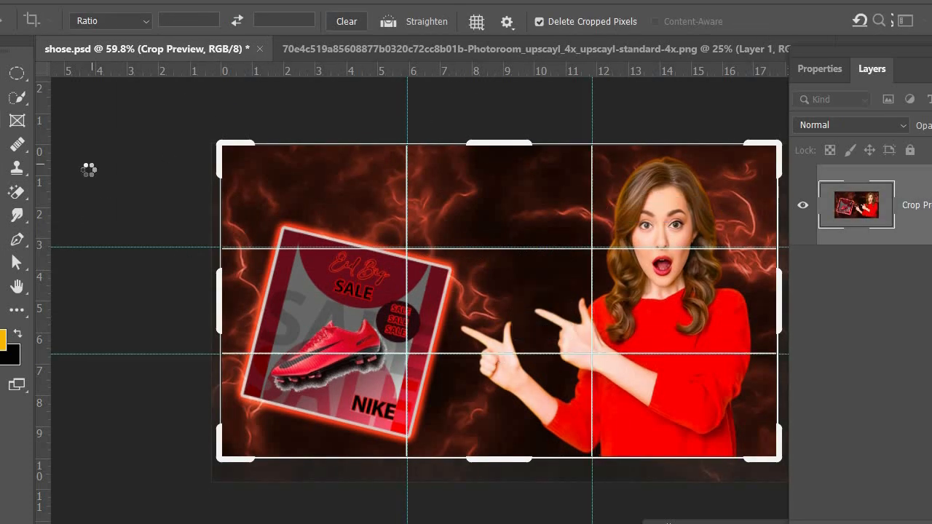
{"action": "key", "text": "v"}
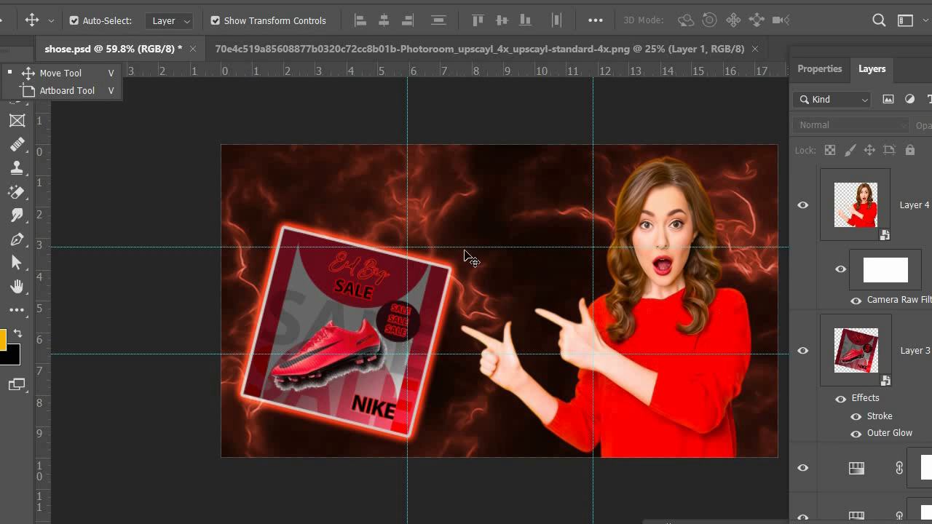
Add a Stroke effect to the woman's layer through its blending options.
{"action": "left_click", "coordinate": [647, 196]}
{"action": "right_click", "coordinate": [854, 200]}
{"action": "left_click", "coordinate": [822, 192]}
{"action": "mouse_move", "coordinate": [342, 71]}
{"action": "left_mouse_down"}
{"action": "mouse_move", "coordinate": [801, 109]}
{"action": "mouse_move", "coordinate": [303, 129]}
{"action": "mouse_move", "coordinate": [133, 65]}
{"action": "left_mouse_up"}
{"action": "left_click", "coordinate": [107, 221]}
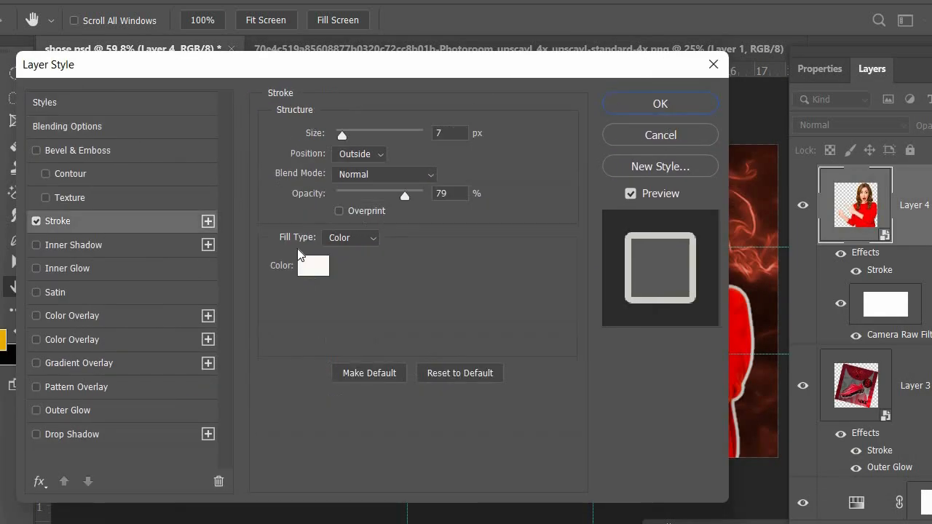
Set the woman's stroke colour to red fc0903 and its opacity to 31%, and apply the layer style.
{"action": "left_click", "coordinate": [310, 264]}
{"action": "left_click", "coordinate": [735, 339]}
{"action": "left_click", "coordinate": [870, 101]}
{"action": "left_click", "coordinate": [313, 266]}
{"action": "left_click", "coordinate": [705, 112]}
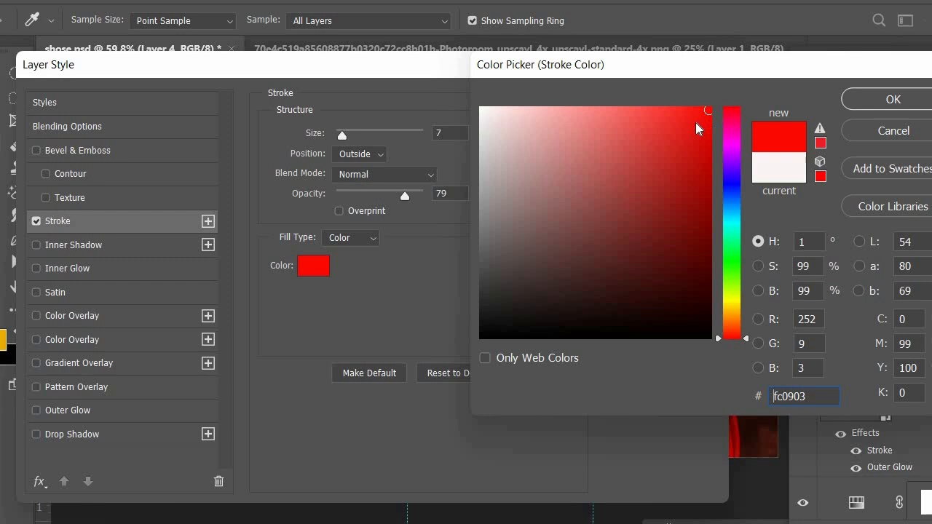
{"action": "left_click", "coordinate": [890, 100]}
{"action": "left_click_drag", "start_coordinate": [481, 71], "coordinate": [315, 61]}
{"action": "left_click", "coordinate": [198, 182]}
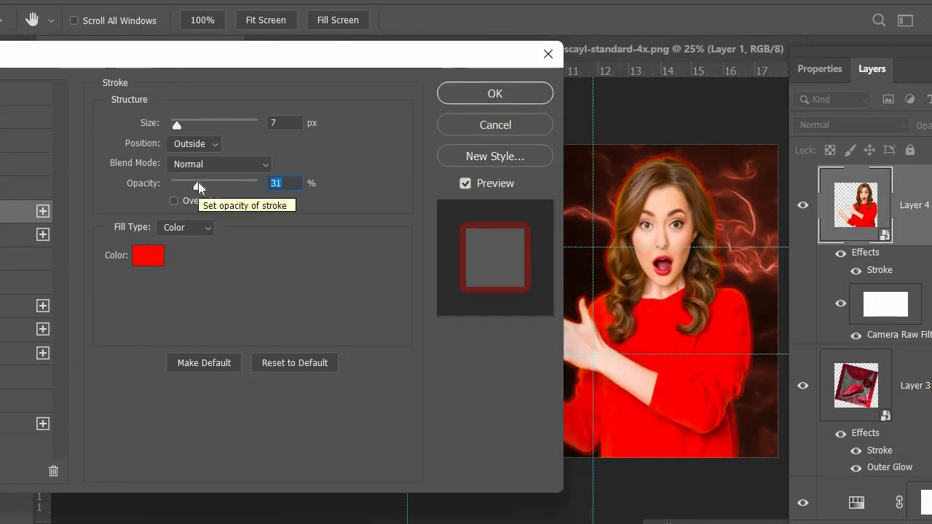
{"action": "left_click", "coordinate": [458, 102]}
Add an Outer Glow to the woman's layer and change its colour to bright orange.
{"action": "right_click", "coordinate": [858, 216]}
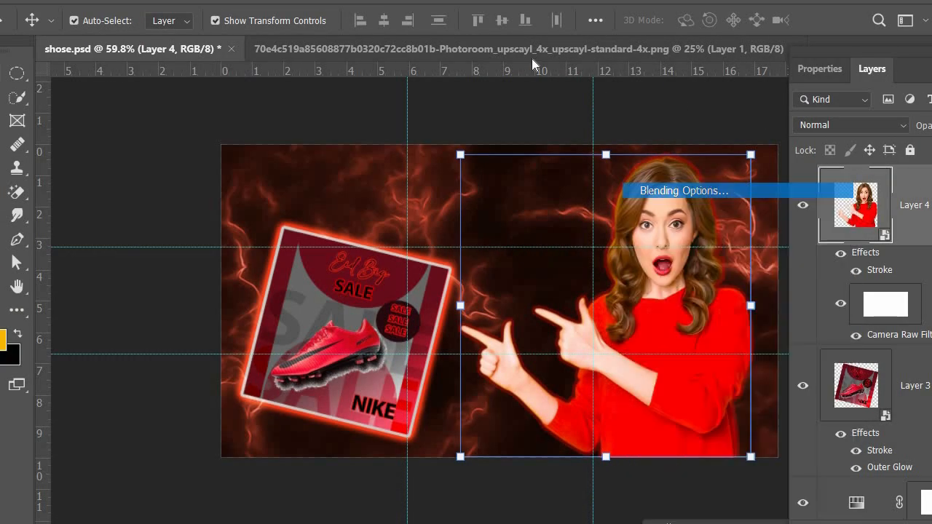
{"action": "left_click", "coordinate": [728, 190]}
{"action": "left_click_drag", "start_coordinate": [731, 73], "coordinate": [387, 83]}
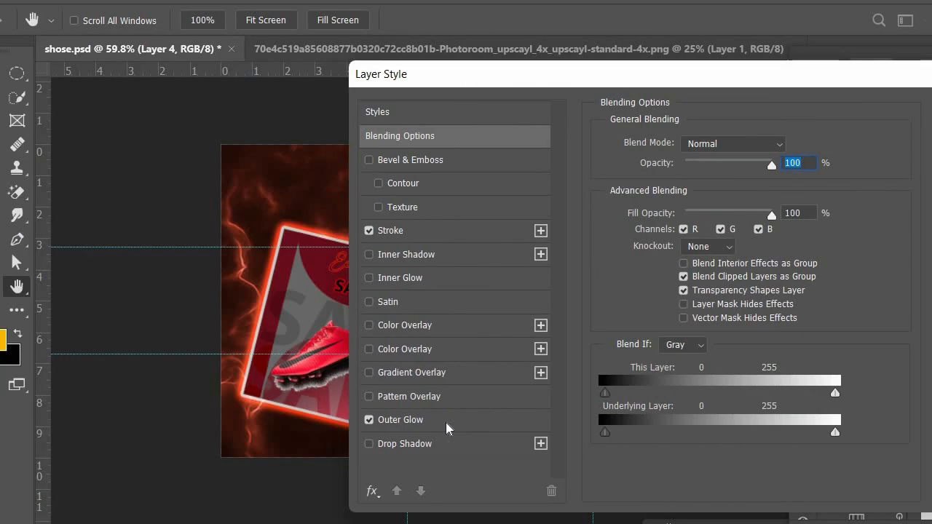
{"action": "left_click", "coordinate": [445, 421]}
{"action": "left_click", "coordinate": [647, 209]}
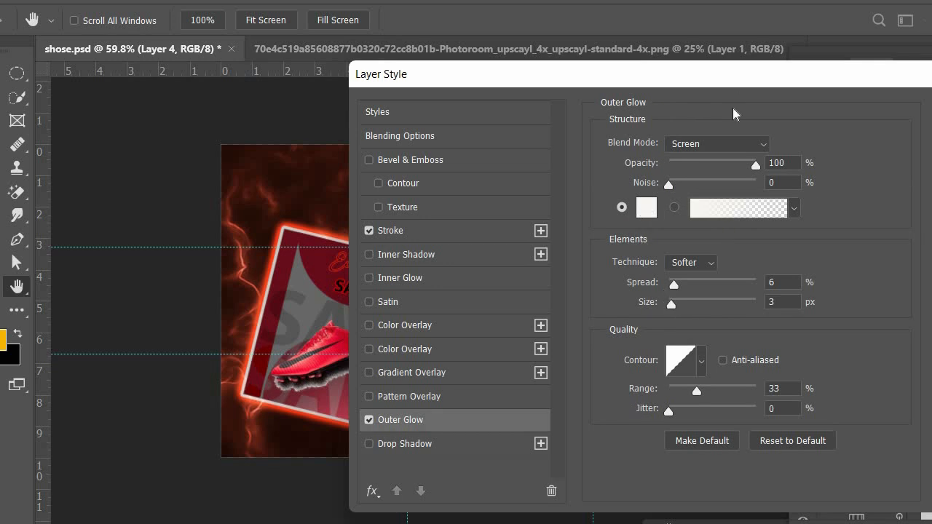
{"action": "left_click_drag", "start_coordinate": [662, 65], "coordinate": [652, 266]}
{"action": "left_click", "coordinate": [651, 161]}
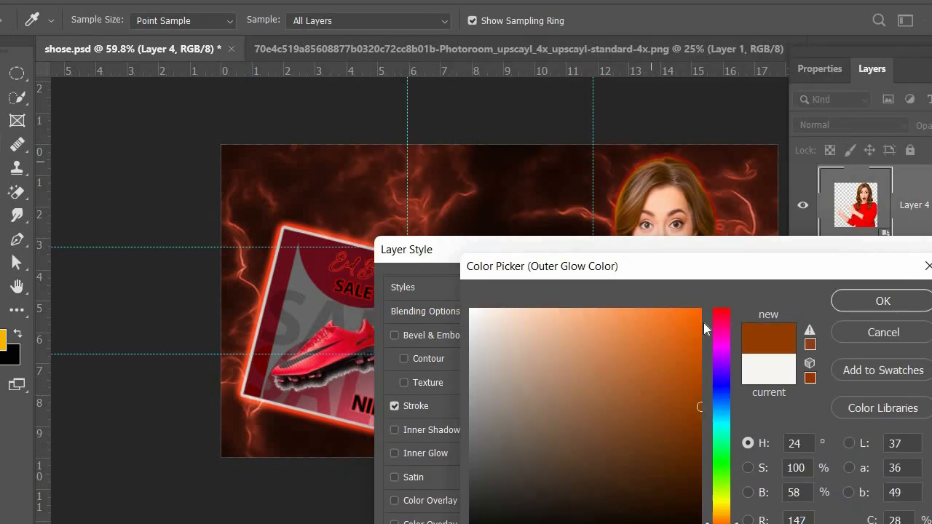
{"action": "left_click", "coordinate": [849, 306]}
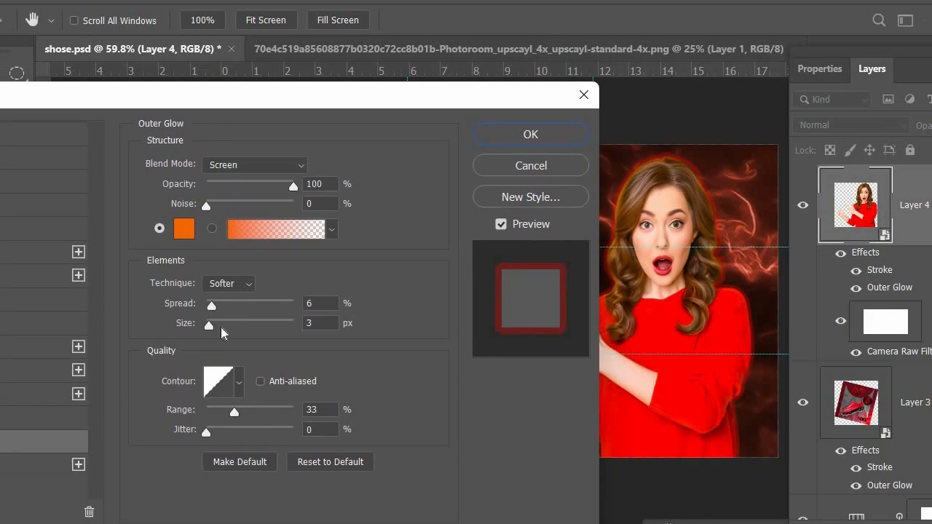
Turn off the woman's stroke effect and set the outer glow size to 24 px.
{"action": "left_click_drag", "start_coordinate": [221, 327], "coordinate": [223, 327]}
{"action": "left_click_drag", "start_coordinate": [250, 102], "coordinate": [416, 115]}
{"action": "left_click_drag", "start_coordinate": [222, 106], "coordinate": [0, 92]}
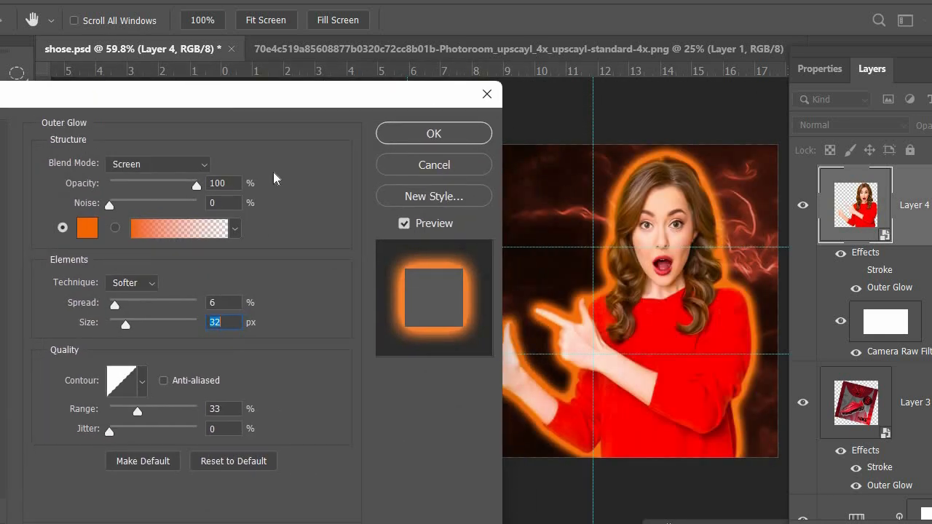
{"action": "left_click_drag", "start_coordinate": [123, 327], "coordinate": [120, 327]}
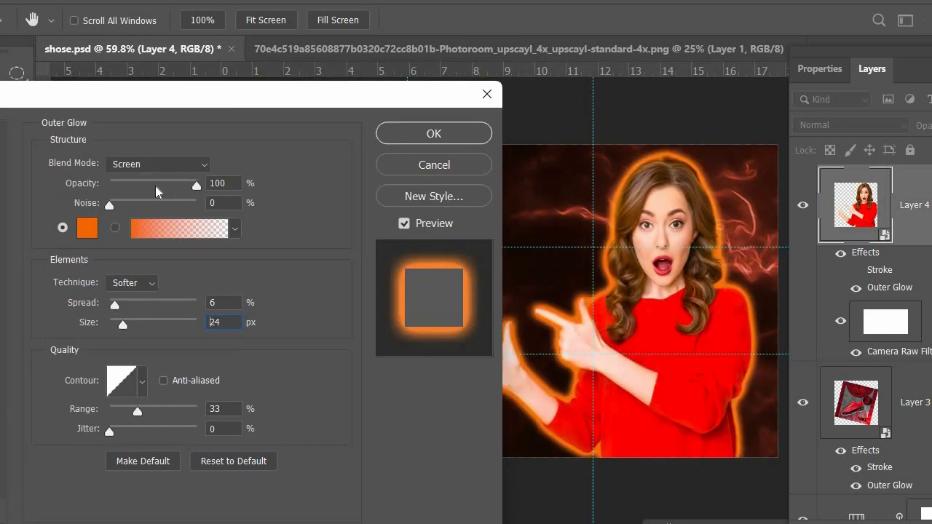
Set the outer glow's opacity to 38%, reduce its spread, and apply the layer style.
{"action": "left_click", "coordinate": [143, 178]}
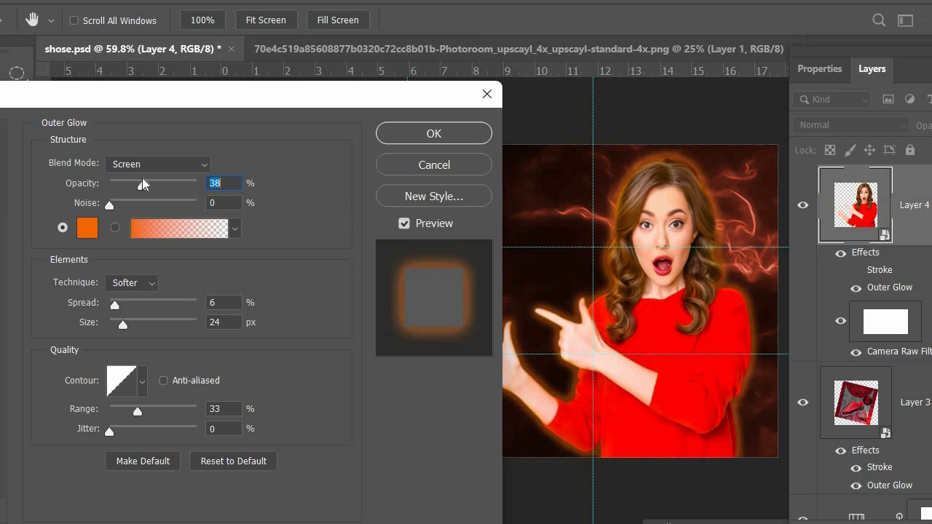
{"action": "left_click_drag", "start_coordinate": [120, 304], "coordinate": [106, 308]}
{"action": "left_click", "coordinate": [203, 168]}
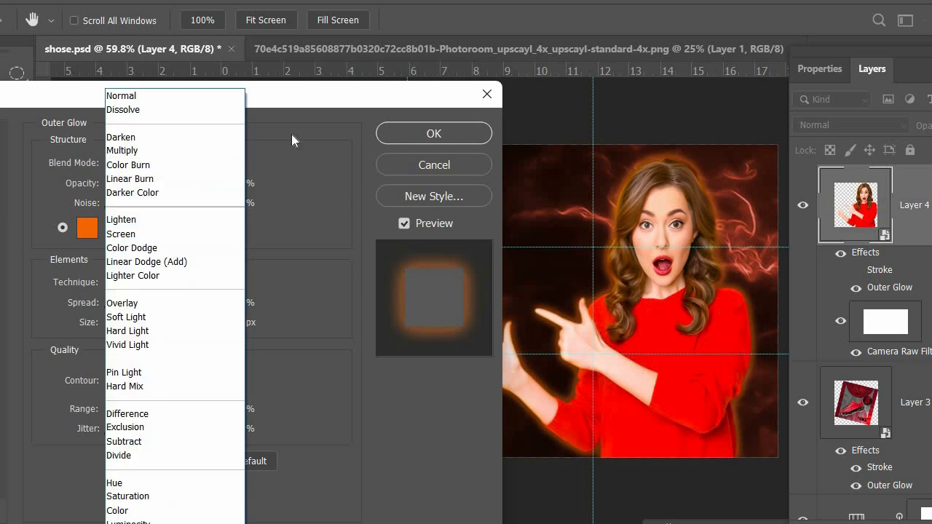
{"action": "left_click", "coordinate": [390, 135]}
{"action": "left_click", "coordinate": [341, 132]}
Open the yellow glow image and bring it into the shoe banner behind the woman's shoulder.
{"action": "left_click", "coordinate": [9, 1]}
{"action": "left_click", "coordinate": [33, 27]}
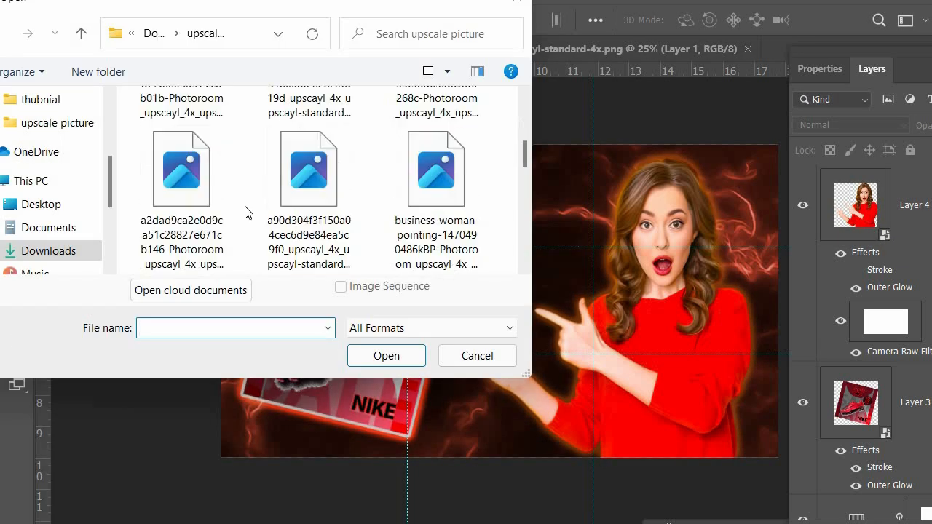
{"action": "left_click", "coordinate": [48, 250]}
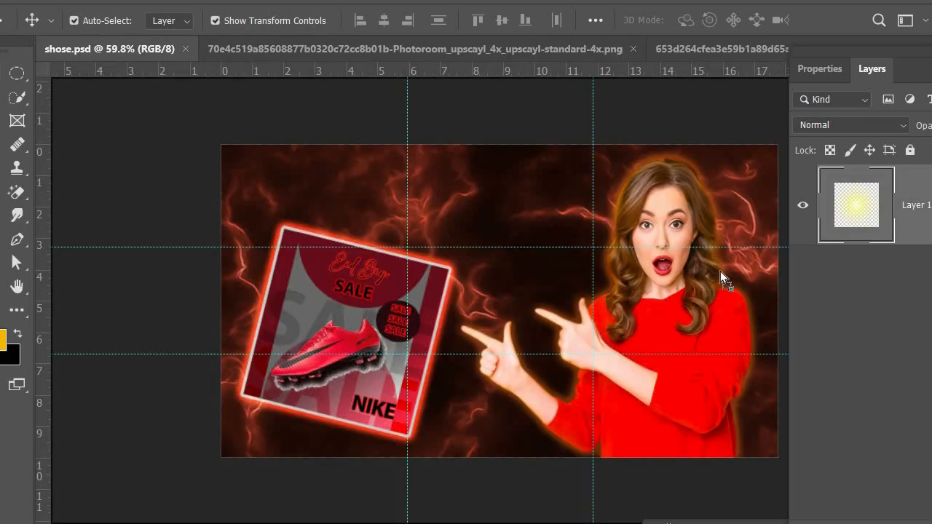
{"action": "left_click_drag", "start_coordinate": [715, 271], "coordinate": [683, 271]}
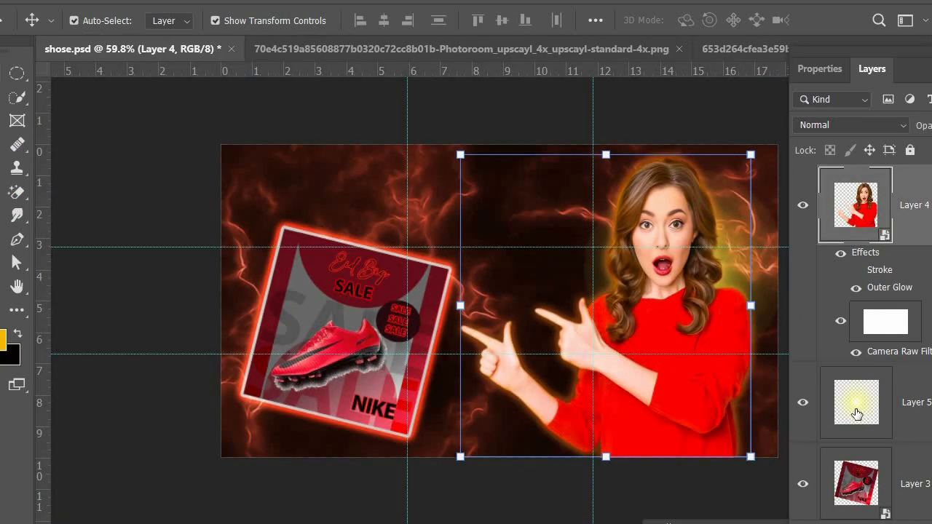
Duplicate the yellow glow layer and spread the two glows out on either side behind the woman.
{"action": "left_click", "coordinate": [856, 414]}
{"action": "left_click_drag", "start_coordinate": [851, 412], "coordinate": [854, 459]}
{"action": "left_click_drag", "start_coordinate": [729, 265], "coordinate": [750, 277]}
{"action": "left_click", "coordinate": [437, 96]}
Apply a Color Overlay in an orange tone to the left glow layer behind the woman.
{"action": "left_click", "coordinate": [850, 124]}
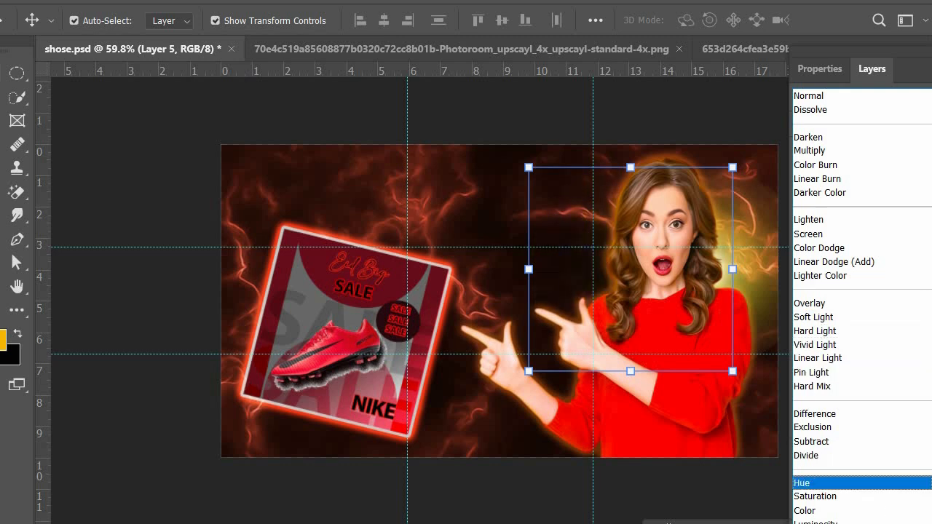
{"action": "left_click", "coordinate": [296, 91]}
{"action": "double_click", "coordinate": [855, 398]}
{"action": "left_click_drag", "start_coordinate": [826, 110], "coordinate": [806, 102]}
{"action": "left_click", "coordinate": [757, 377]}
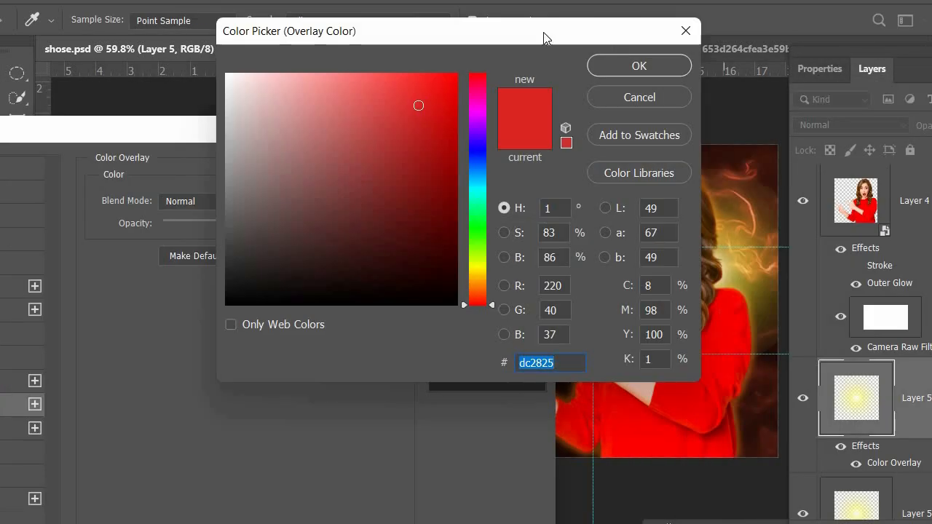
{"action": "left_click", "coordinate": [324, 181]}
{"action": "left_click", "coordinate": [536, 64]}
{"action": "left_click", "coordinate": [473, 167]}
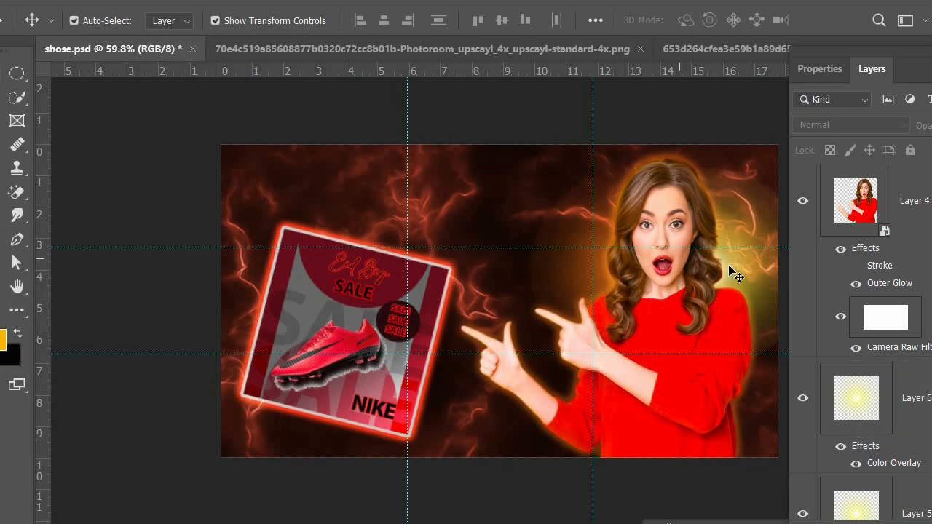
Set the blend mode of the right-hand yellow glow copy to Linear Dodge (Add).
{"action": "left_click", "coordinate": [729, 268]}
{"action": "left_click", "coordinate": [853, 125]}
{"action": "left_click", "coordinate": [855, 262]}
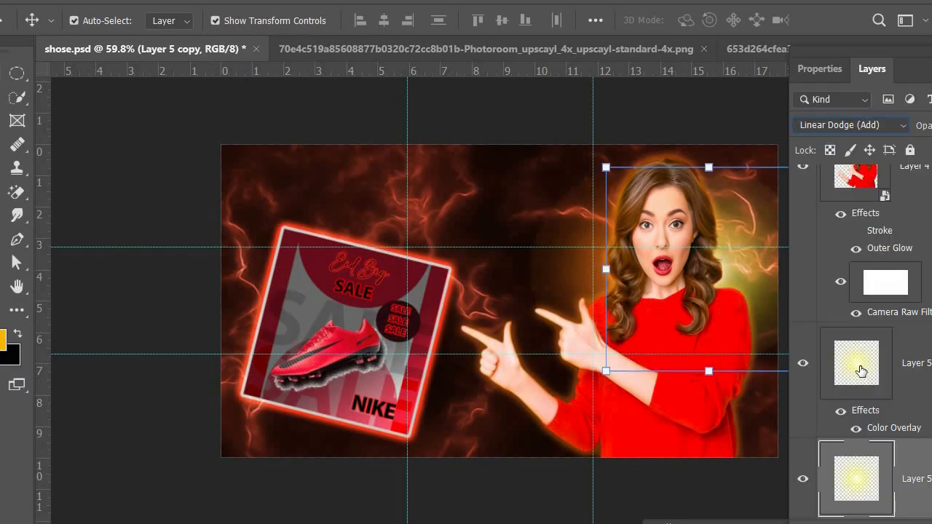
Duplicate the orange-tinted glow layer inside Group 1.
{"action": "scroll", "coordinate": [870, 349], "scroll_direction": "down", "scroll_amount": 3}
{"action": "right_click", "coordinate": [897, 240]}
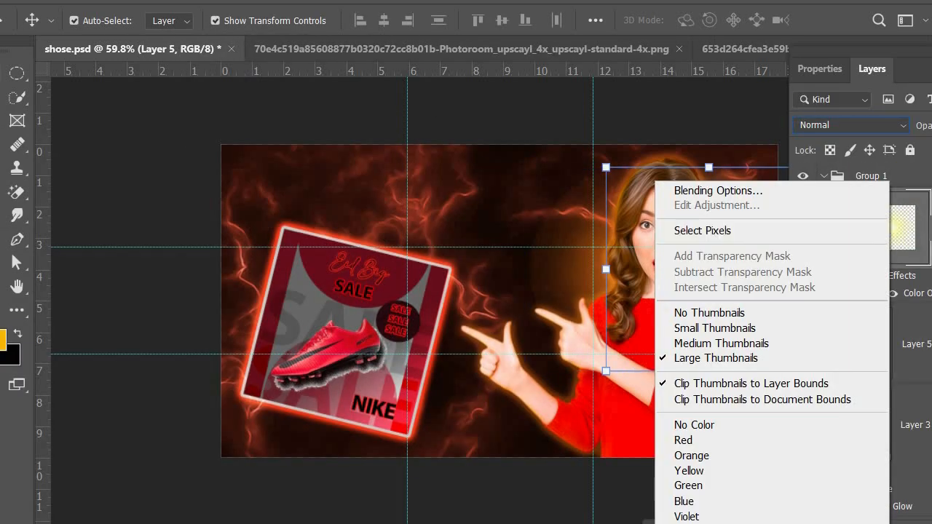
{"action": "right_click", "coordinate": [927, 234]}
{"action": "left_click", "coordinate": [756, 93]}
{"action": "key", "text": "Return"}
Move the glows closer in behind the woman and give the right-hand glow the same orange Color Overlay.
{"action": "left_click_drag", "start_coordinate": [711, 272], "coordinate": [734, 294]}
{"action": "left_click", "coordinate": [559, 275]}
{"action": "mouse_move", "coordinate": [592, 281]}
{"action": "left_mouse_down"}
{"action": "mouse_move", "coordinate": [615, 281]}
{"action": "mouse_move", "coordinate": [592, 281]}
{"action": "left_mouse_up"}
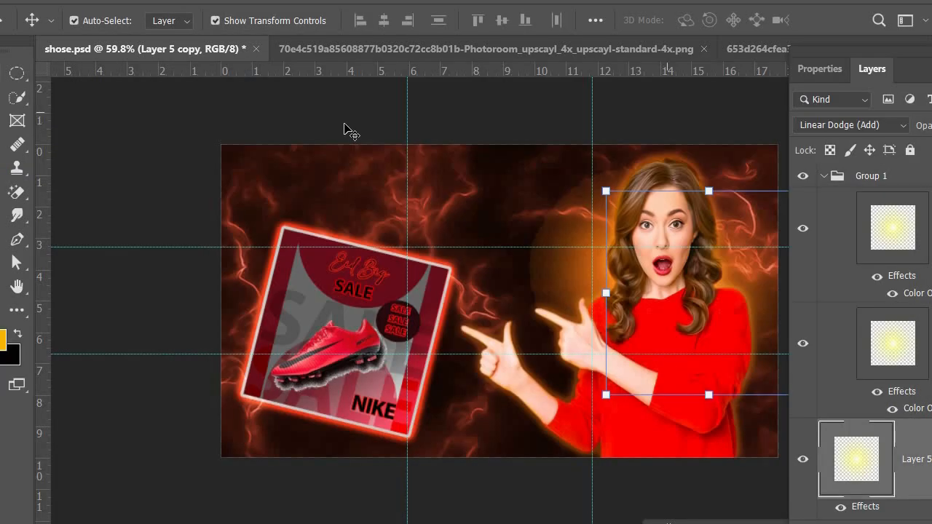
{"action": "left_click", "coordinate": [344, 125]}
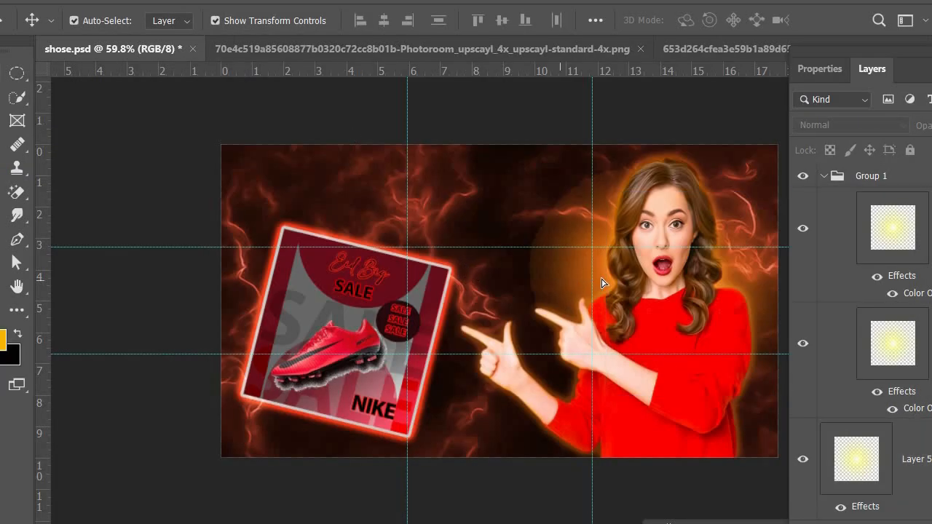
{"action": "left_click_drag", "start_coordinate": [601, 280], "coordinate": [644, 298]}
{"action": "left_click", "coordinate": [455, 175]}
Add two empty layers above the woman's layer and move the second one directly beneath her.
{"action": "scroll", "coordinate": [883, 313], "scroll_direction": "up", "scroll_amount": 5}
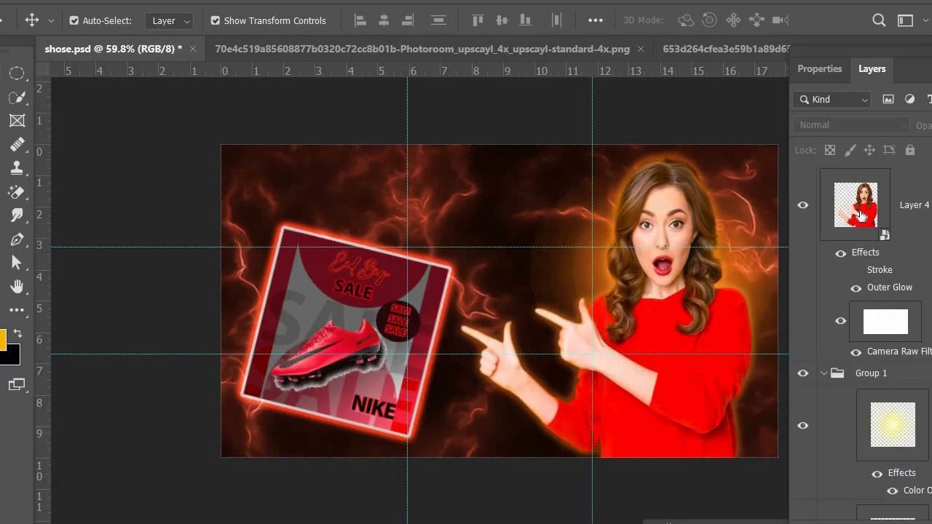
{"action": "left_click", "coordinate": [909, 208]}
{"action": "left_click_drag", "start_coordinate": [915, 69], "coordinate": [828, 5]}
{"action": "left_click", "coordinate": [906, 470]}
{"action": "left_click", "coordinate": [776, 239]}
{"action": "left_click", "coordinate": [907, 469]}
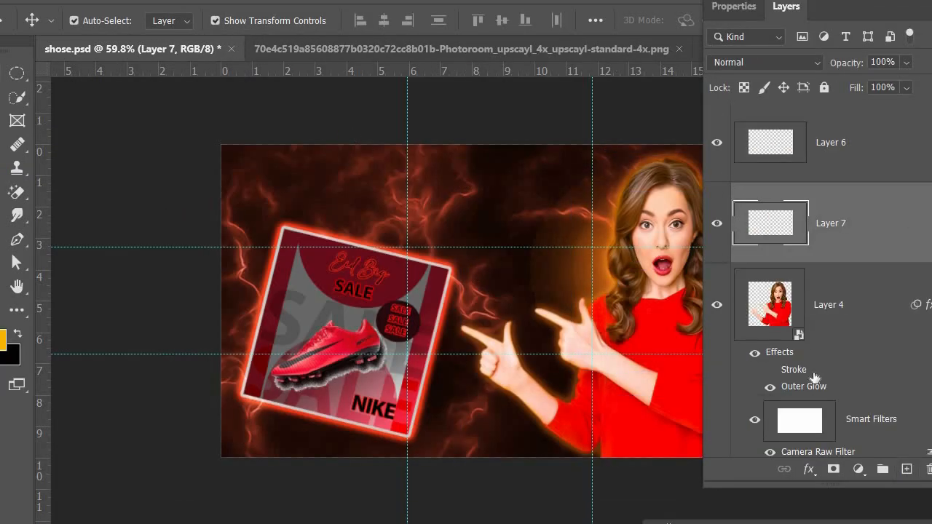
{"action": "left_click_drag", "start_coordinate": [782, 223], "coordinate": [780, 423]}
{"action": "left_click_drag", "start_coordinate": [785, 14], "coordinate": [916, 18]}
Paint soft near-white light across the lower part of the banner with an 800 px Brush.
{"action": "key", "text": "b"}
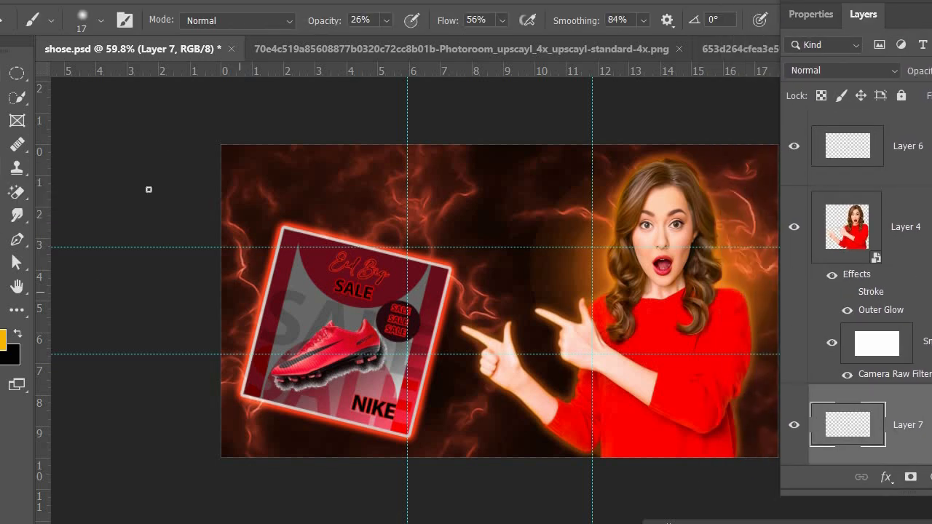
{"action": "left_click", "coordinate": [3, 340]}
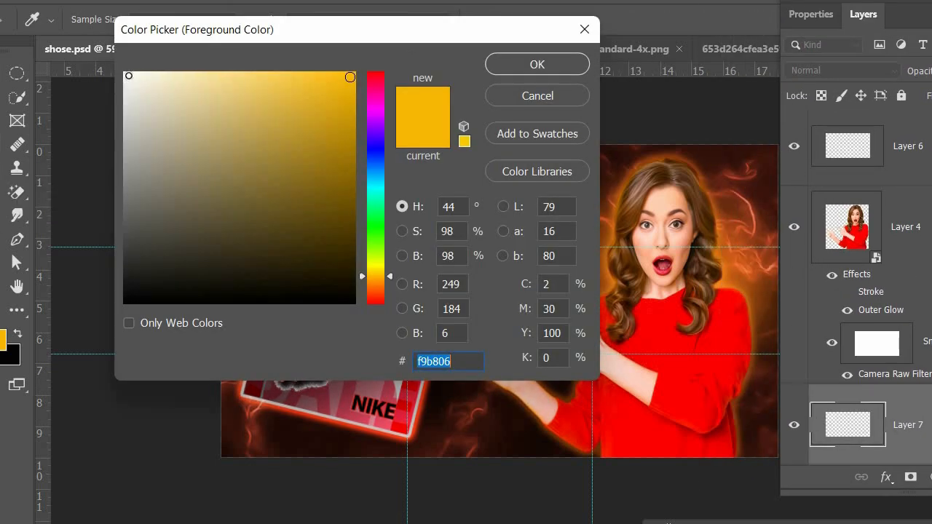
{"action": "left_click", "coordinate": [134, 76]}
{"action": "left_click", "coordinate": [537, 63]}
{"action": "left_click", "coordinate": [657, 386]}
{"action": "left_click", "coordinate": [658, 386]}
{"action": "left_click", "coordinate": [286, 441]}
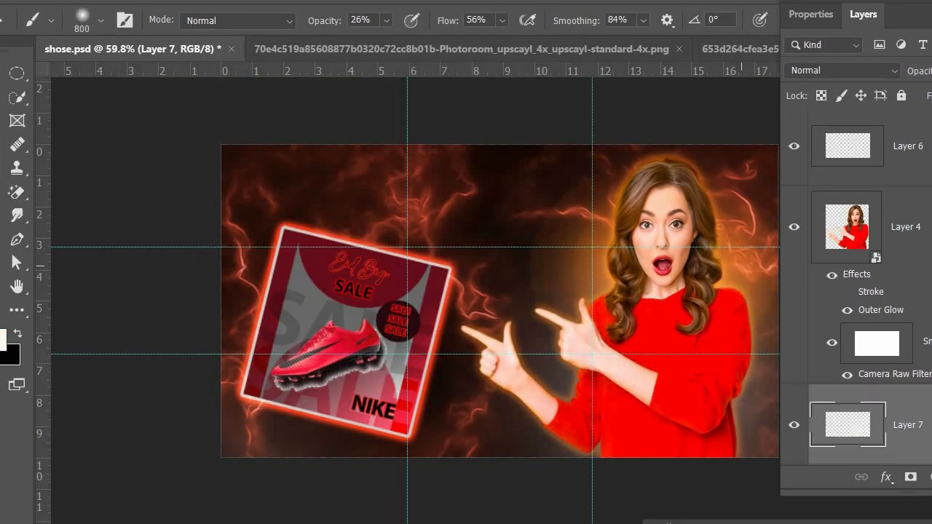
Set the brush colour to orange and paint soft light over the banner's lower right and upper left areas.
{"action": "left_click", "coordinate": [3, 341]}
{"action": "left_click", "coordinate": [733, 229]}
{"action": "left_click", "coordinate": [537, 63]}
{"action": "left_click", "coordinate": [672, 444]}
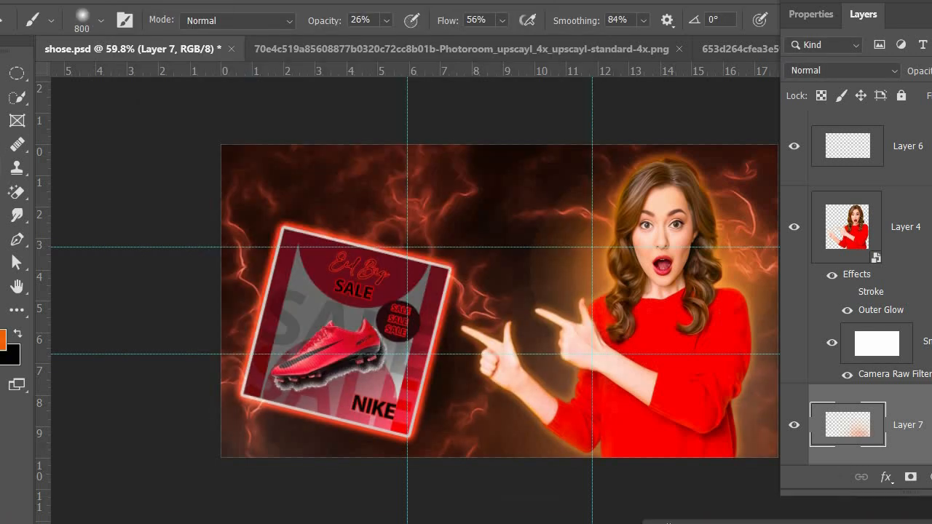
{"action": "left_click", "coordinate": [250, 151]}
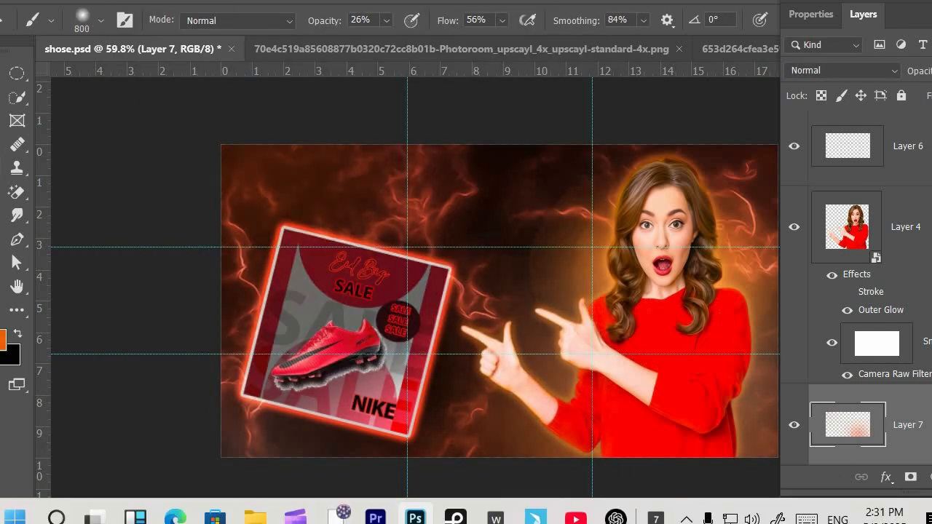
{"action": "key", "text": "ctrl+t"}
{"action": "left_click_drag", "start_coordinate": [907, 8], "coordinate": [931, 1]}
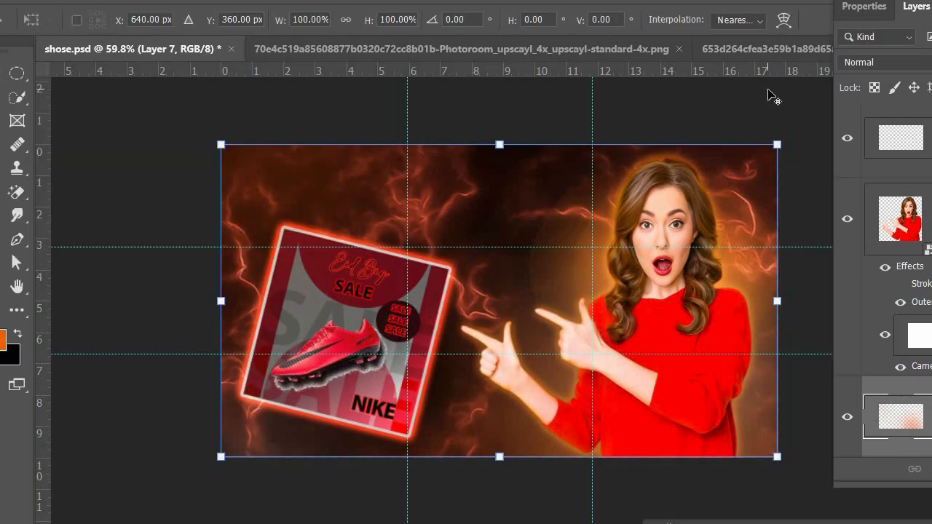
Start a heading above the shoe poster in Algerian Regular at 100 pt with an orange text colour.
{"action": "scroll", "coordinate": [295, 140], "scroll_direction": "up", "scroll_amount": 2}
{"action": "left_click", "coordinate": [1, 263]}
{"action": "left_click", "coordinate": [73, 262]}
{"action": "left_click", "coordinate": [230, 22]}
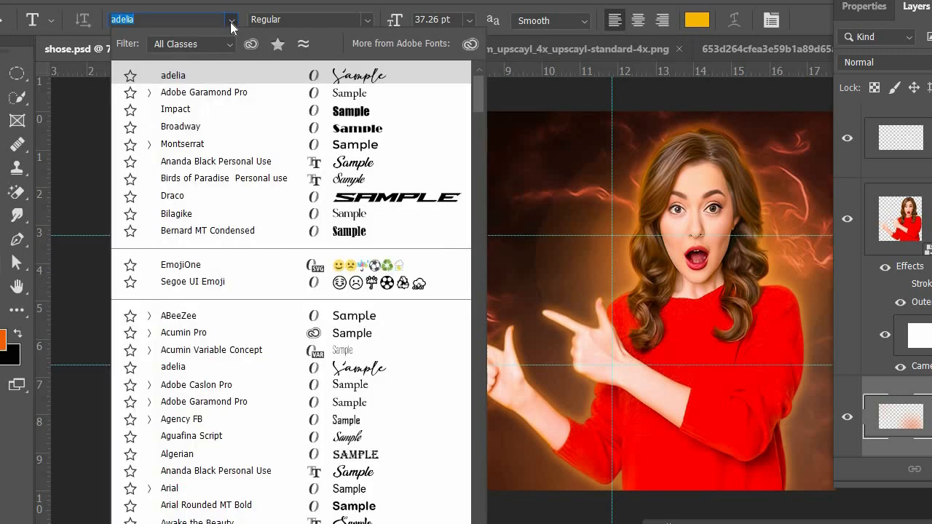
{"action": "left_click", "coordinate": [364, 453]}
{"action": "left_click", "coordinate": [318, 169]}
{"action": "left_click", "coordinate": [699, 26]}
{"action": "left_click", "coordinate": [374, 289]}
{"action": "left_click_drag", "start_coordinate": [325, 156], "coordinate": [356, 73]}
{"action": "left_click", "coordinate": [524, 63]}
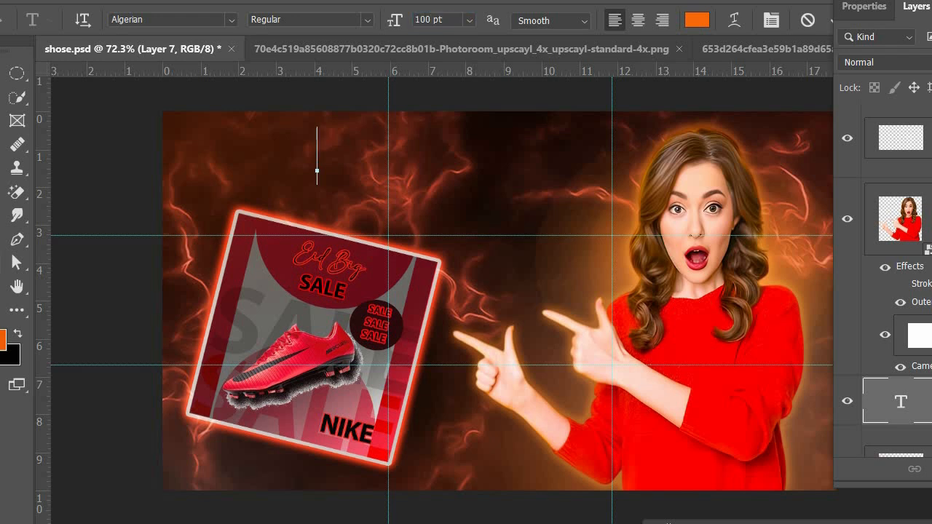
Enter the heading text "SOCIAL mEDIA" and centre it above the shoe poster and the pointing hands.
{"action": "type", "text": "SOCIAL"}
{"action": "key", "text": "BackSpace"}
{"action": "key", "text": "BackSpace"}
{"action": "key", "text": "BackSpace"}
{"action": "key", "text": "BackSpace"}
{"action": "key", "text": "BackSpace"}
{"action": "type", "text": "OCIAL mEDIA"}
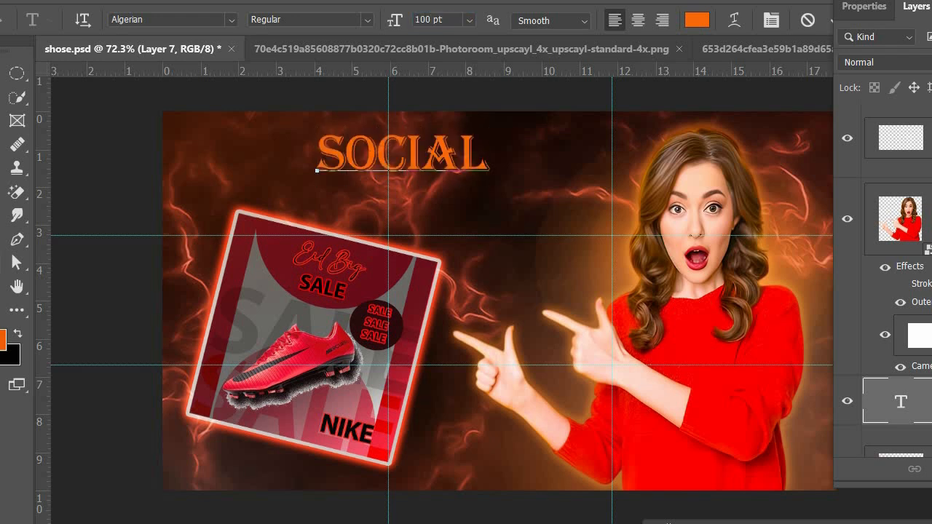
{"action": "key", "text": "ctrl+Return"}
{"action": "left_click_drag", "start_coordinate": [482, 158], "coordinate": [440, 161]}
{"action": "left_click", "coordinate": [79, 261]}
{"action": "left_click_drag", "start_coordinate": [302, 305], "coordinate": [301, 329]}
{"action": "key", "text": "ctrl+z"}
{"action": "left_click", "coordinate": [118, 148]}
Add a near-white outside Stroke to the SOCIAL MEDIA heading, making it more opaque and thinner.
{"action": "right_click", "coordinate": [919, 135]}
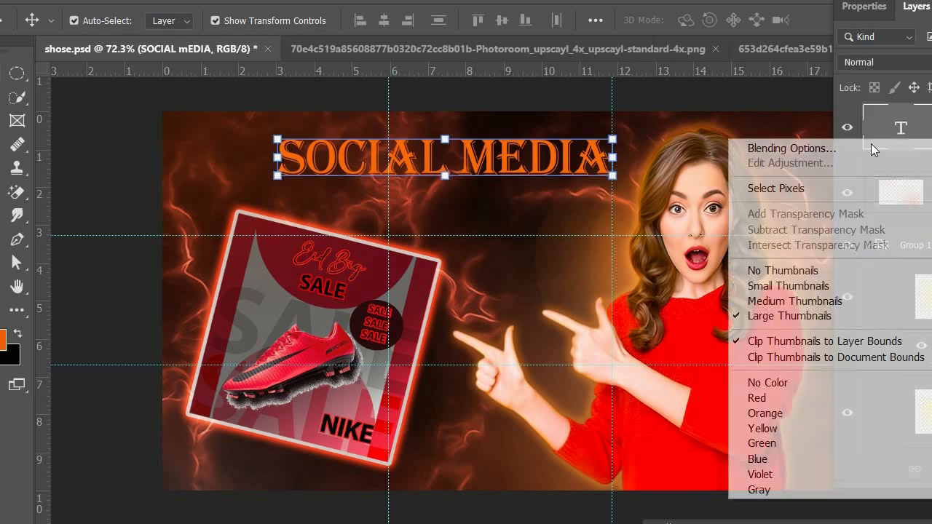
{"action": "left_click", "coordinate": [787, 147]}
{"action": "left_click", "coordinate": [543, 226]}
{"action": "left_click", "coordinate": [785, 274]}
{"action": "left_click", "coordinate": [128, 78]}
{"action": "left_click", "coordinate": [527, 65]}
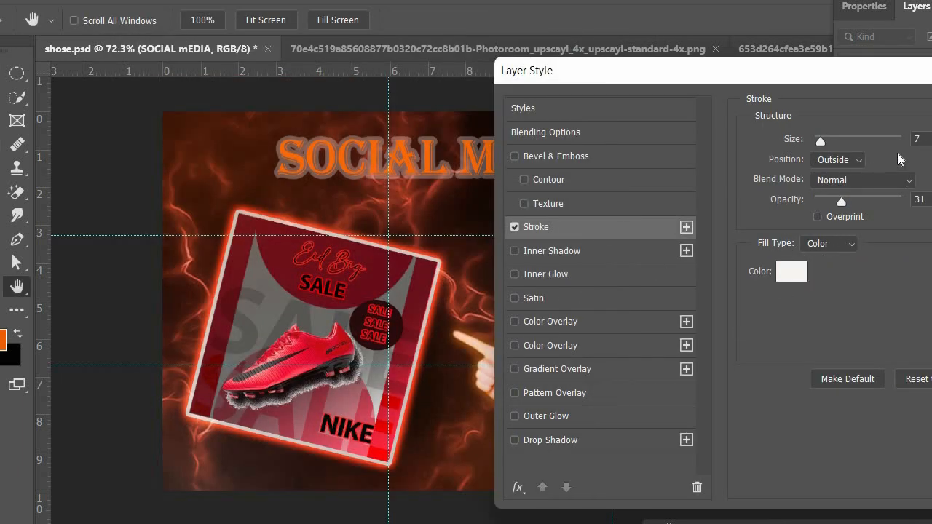
{"action": "left_click", "coordinate": [901, 202]}
{"action": "left_click_drag", "start_coordinate": [820, 143], "coordinate": [815, 147]}
Enable an Outer Glow on the SOCIAL MEDIA heading without a Drop Shadow and set the glow colour to black.
{"action": "left_click", "coordinate": [537, 438]}
{"action": "left_click", "coordinate": [536, 420]}
{"action": "left_click", "coordinate": [514, 441]}
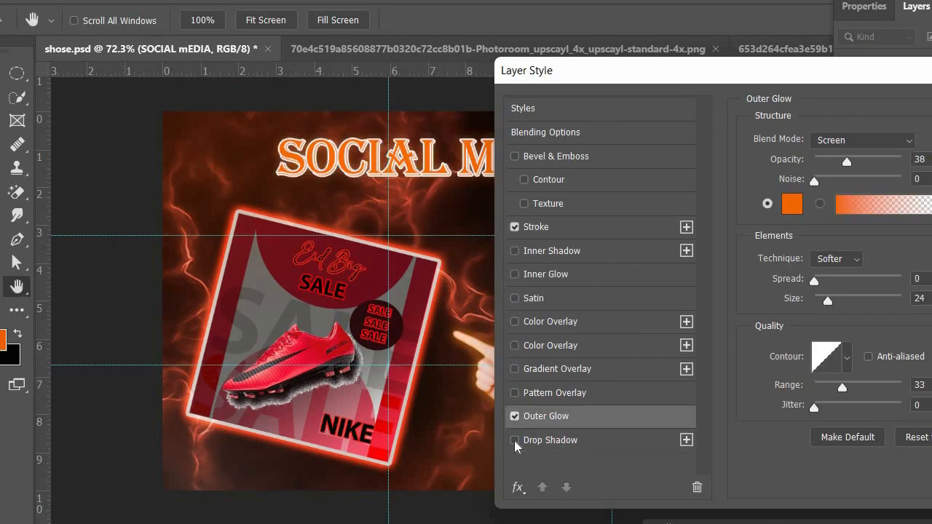
{"action": "left_click", "coordinate": [792, 207]}
{"action": "left_click", "coordinate": [374, 451]}
{"action": "left_click", "coordinate": [310, 300]}
{"action": "left_click", "coordinate": [569, 67]}
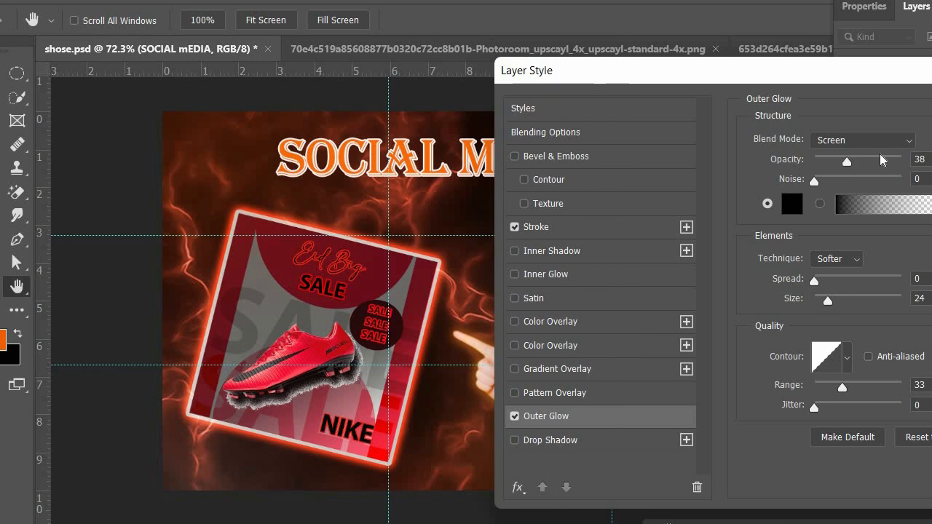
Set the heading's Outer Glow to near-white with 93% opacity and a size of 16 px, and apply the layer style.
{"action": "left_click", "coordinate": [792, 212]}
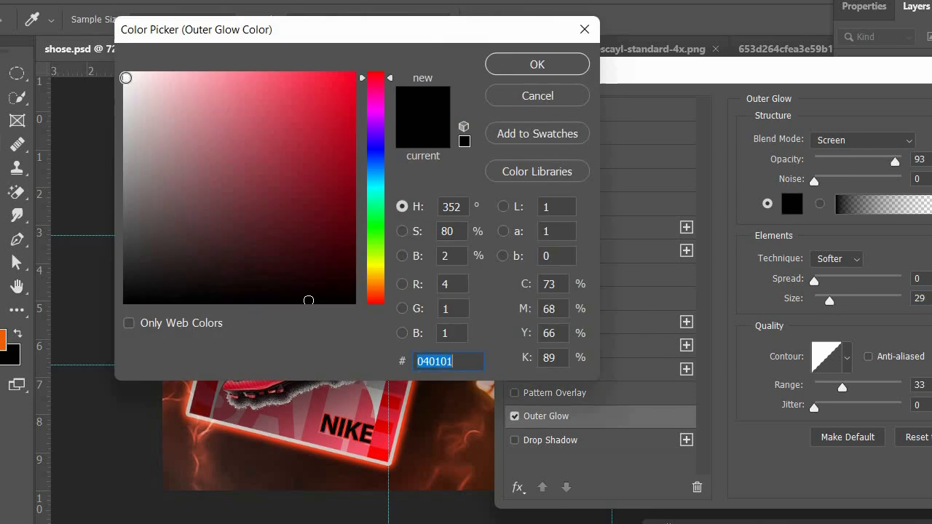
{"action": "left_click", "coordinate": [127, 78]}
{"action": "left_click", "coordinate": [531, 68]}
{"action": "left_click_drag", "start_coordinate": [827, 299], "coordinate": [825, 302]}
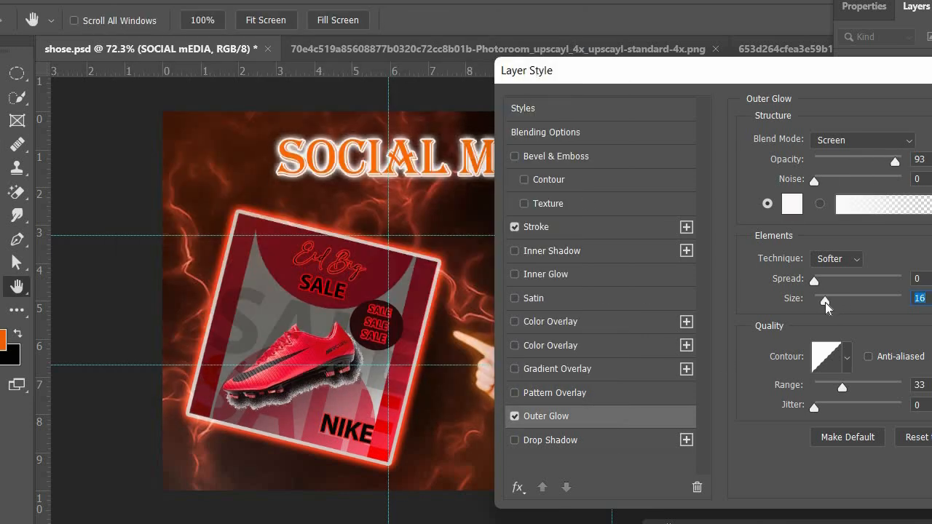
{"action": "left_click_drag", "start_coordinate": [560, 70], "coordinate": [249, 147]}
{"action": "left_click", "coordinate": [794, 187]}
Start a subtitle below the heading in the adelia font at 60 pt with a near-white text colour.
{"action": "key", "text": "t"}
{"action": "left_click", "coordinate": [168, 20]}
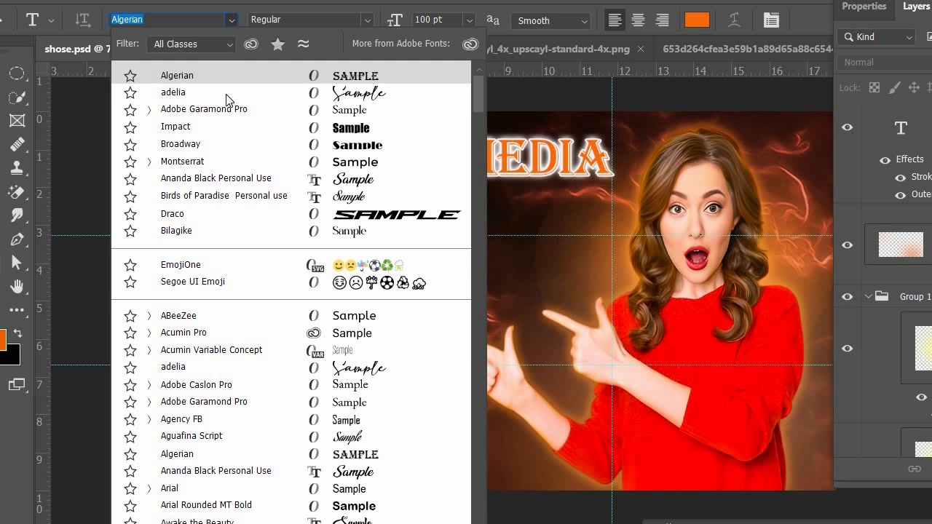
{"action": "left_click", "coordinate": [162, 92]}
{"action": "left_click", "coordinate": [469, 20]}
{"action": "left_click", "coordinate": [460, 242]}
{"action": "left_click", "coordinate": [697, 20]}
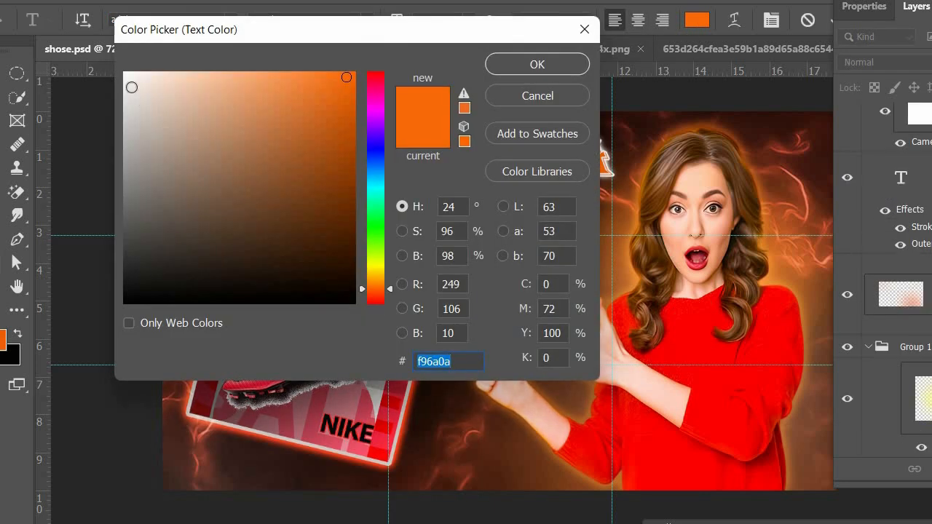
{"action": "left_click", "coordinate": [131, 87]}
{"action": "left_click", "coordinate": [535, 64]}
Enter the subtitle "Banner Design" at 48 pt and place it centred just below the SOCIAL MEDIA heading.
{"action": "type", "text": "bANNER"}
{"action": "key", "text": "BackSpace"}
{"action": "key", "text": "BackSpace"}
{"action": "key", "text": "BackSpace"}
{"action": "key", "text": "BackSpace"}
{"action": "key", "text": "BackSpace"}
{"action": "key", "text": "BackSpace"}
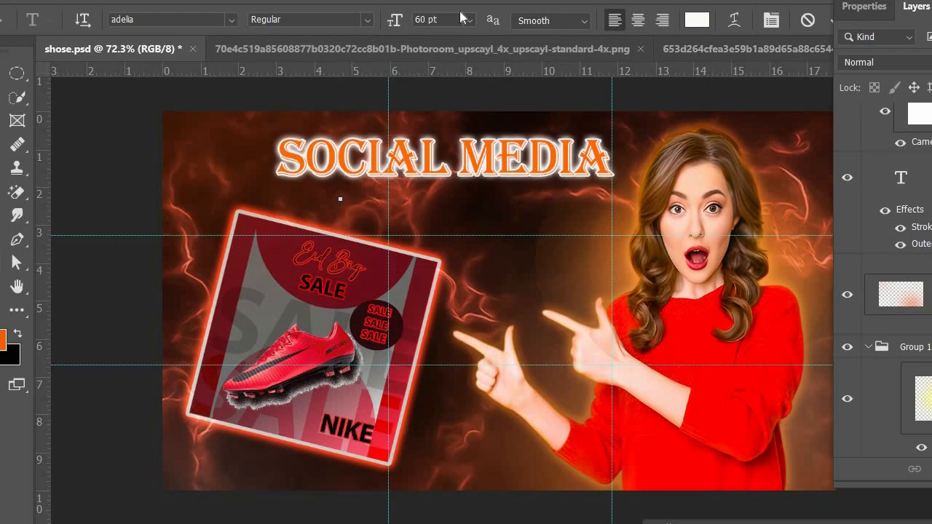
{"action": "left_click", "coordinate": [469, 20]}
{"action": "left_click", "coordinate": [469, 230]}
{"action": "type", "text": "Ba"}
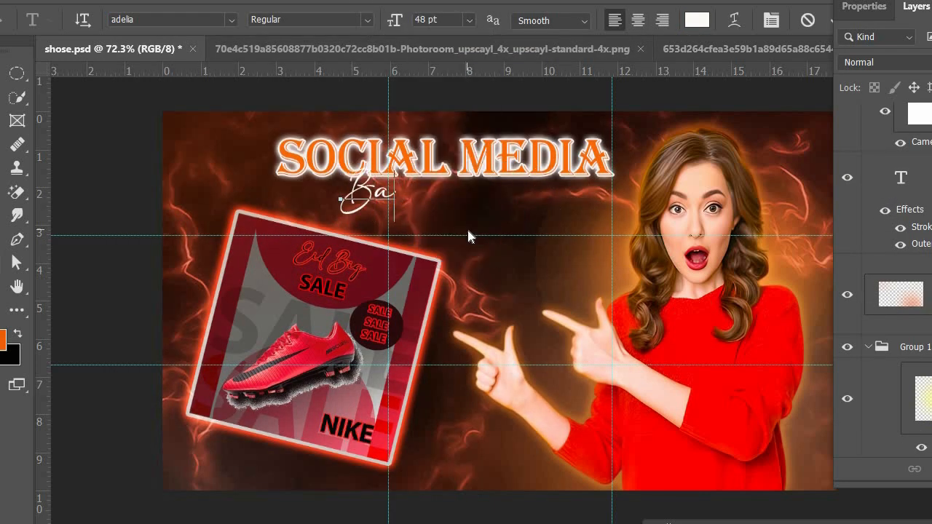
{"action": "type", "text": "nner Design"}
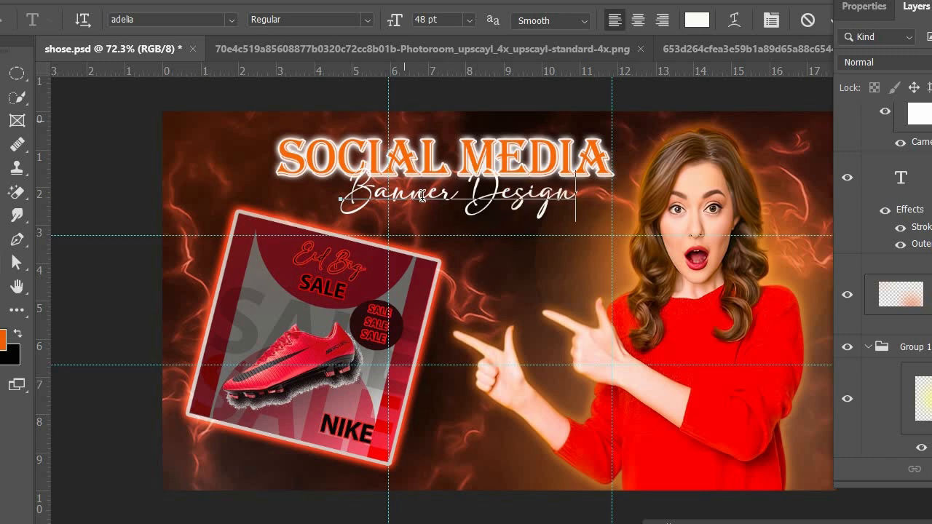
{"action": "left_click", "coordinate": [3, 74]}
{"action": "left_click_drag", "start_coordinate": [442, 202], "coordinate": [439, 212]}
Enable Stroke and Outer Glow without Drop Shadow on the Banner Design text and set the glow colour to black.
{"action": "double_click", "coordinate": [885, 132]}
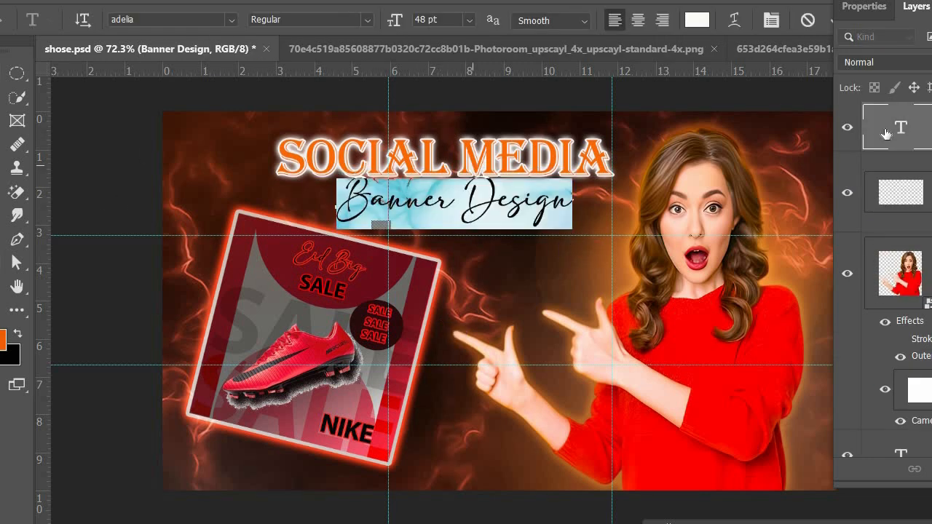
{"action": "right_click", "coordinate": [885, 132]}
{"action": "left_click", "coordinate": [823, 140]}
{"action": "left_click_drag", "start_coordinate": [429, 95], "coordinate": [827, 111]}
{"action": "left_click", "coordinate": [617, 270]}
{"action": "left_click", "coordinate": [619, 456]}
{"action": "left_click", "coordinate": [603, 480]}
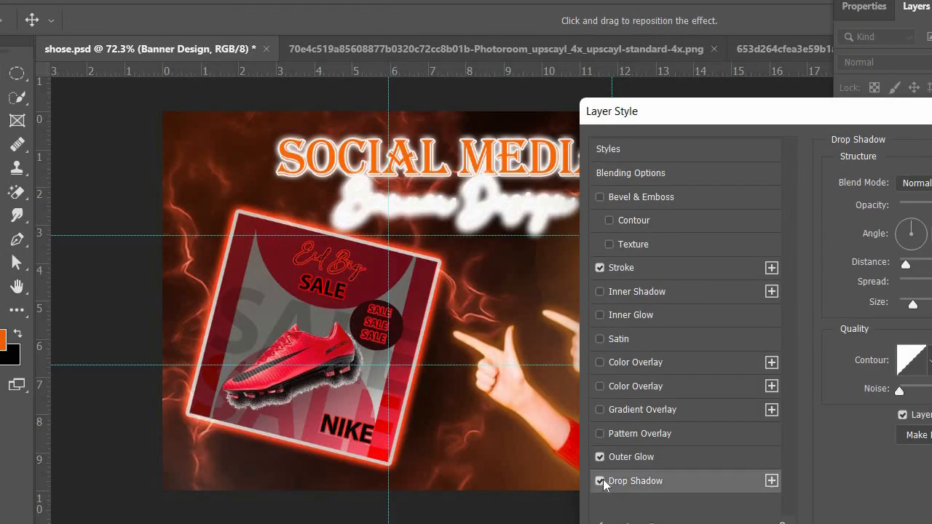
{"action": "left_click", "coordinate": [601, 480]}
{"action": "left_click", "coordinate": [630, 457]}
{"action": "left_click", "coordinate": [878, 244]}
{"action": "left_click", "coordinate": [541, 65]}
Set the Banner Design text's Stroke colour to black.
{"action": "left_click", "coordinate": [637, 270]}
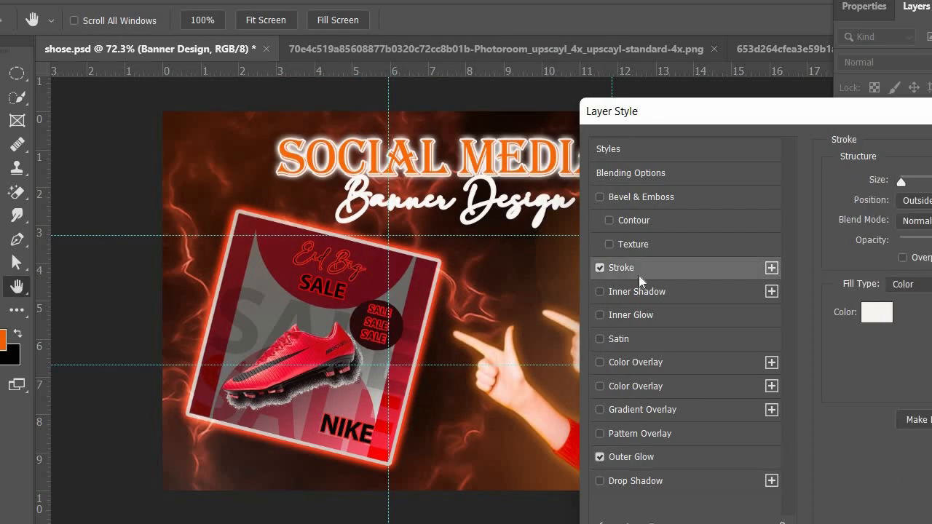
{"action": "left_click", "coordinate": [876, 312]}
{"action": "left_click", "coordinate": [348, 304]}
{"action": "left_click", "coordinate": [554, 67]}
Change the Banner Design text's Outer Glow colour to red and apply the layer style.
{"action": "left_click", "coordinate": [673, 457]}
{"action": "left_click", "coordinate": [877, 245]}
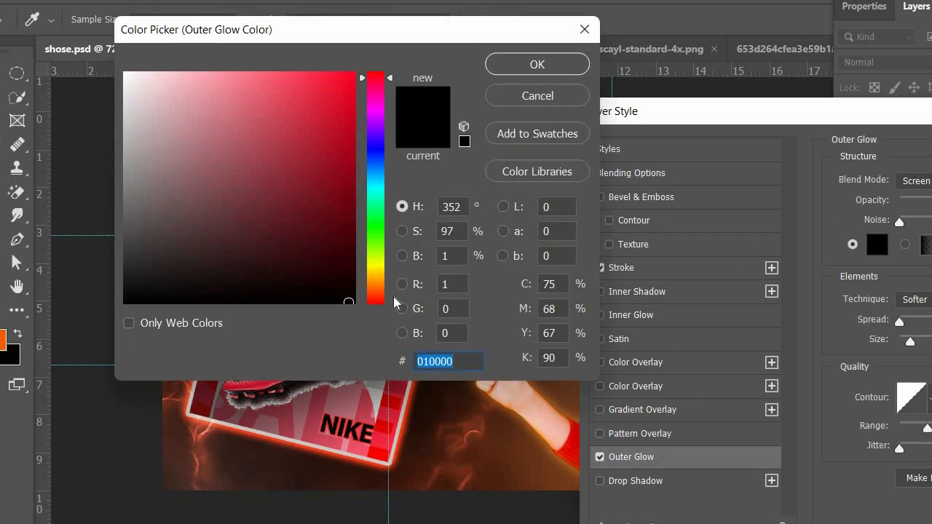
{"action": "key", "text": "ctrl+v"}
{"action": "left_click", "coordinate": [521, 62]}
{"action": "left_click_drag", "start_coordinate": [732, 118], "coordinate": [280, 122]}
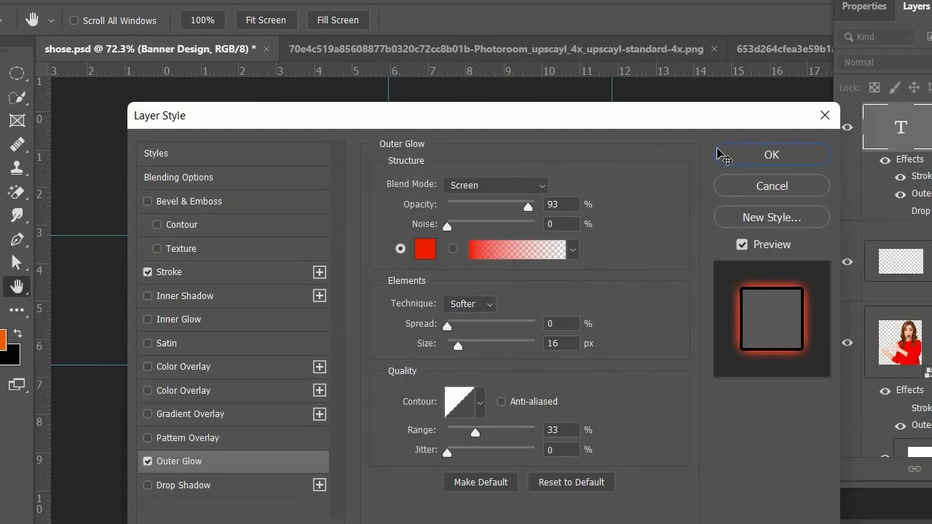
{"action": "left_click", "coordinate": [719, 152]}
{"action": "left_click", "coordinate": [146, 195]}
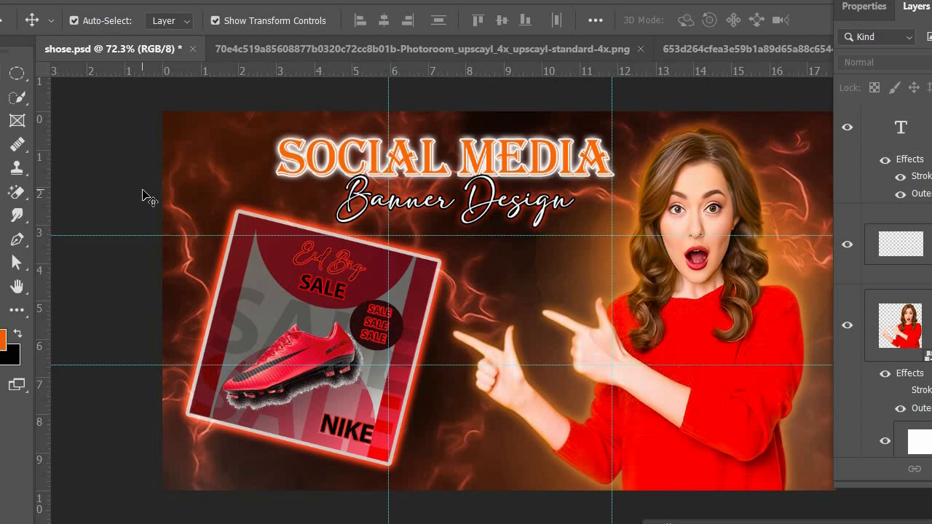
Scale down the tilted shoe poster and move it into the banner's lower-left area.
{"action": "left_click", "coordinate": [244, 270]}
{"action": "key", "text": "ctrl+t"}
{"action": "left_click_drag", "start_coordinate": [240, 214], "coordinate": [277, 283]}
{"action": "left_click_drag", "start_coordinate": [332, 381], "coordinate": [294, 369]}
{"action": "key", "text": "Return"}
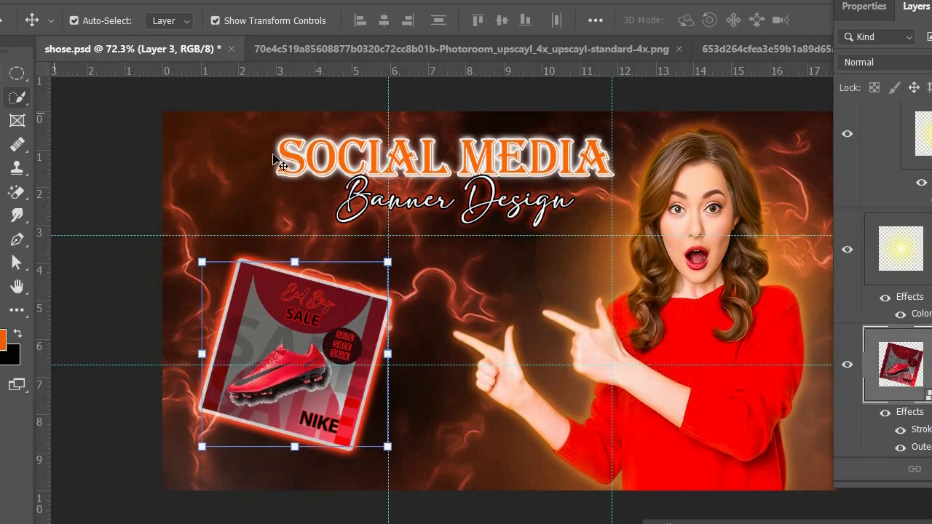
{"action": "left_click", "coordinate": [374, 243]}
Draw a rectangle about 333 by 70 px below the Banner Design subtitle.
{"action": "key", "text": "u"}
{"action": "key", "text": "shift+u"}
{"action": "left_click_drag", "start_coordinate": [362, 244], "coordinate": [536, 281]}
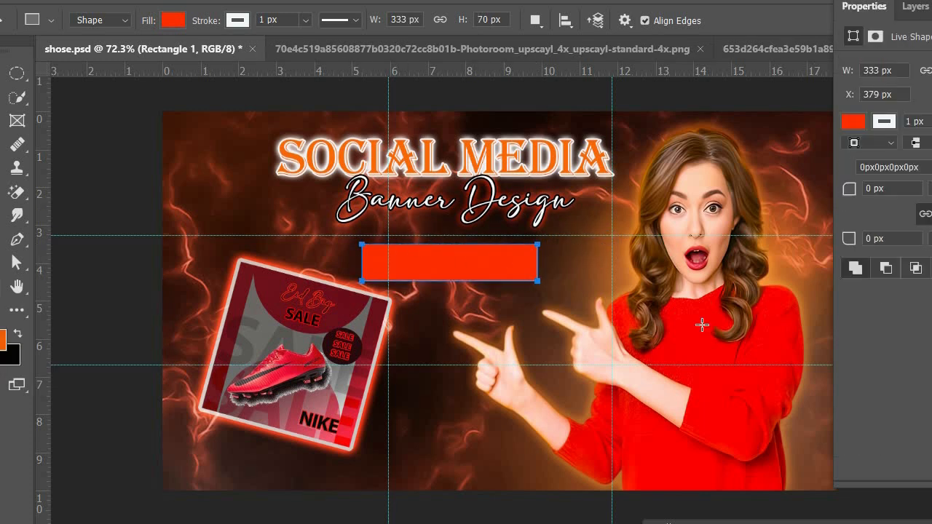
Fully round the rectangle's corners and fill it with the red of the woman's sweater.
{"action": "left_click_drag", "start_coordinate": [849, 188], "coordinate": [895, 189]}
{"action": "left_click", "coordinate": [854, 121]}
{"action": "left_click", "coordinate": [676, 348]}
{"action": "key", "text": "Escape"}
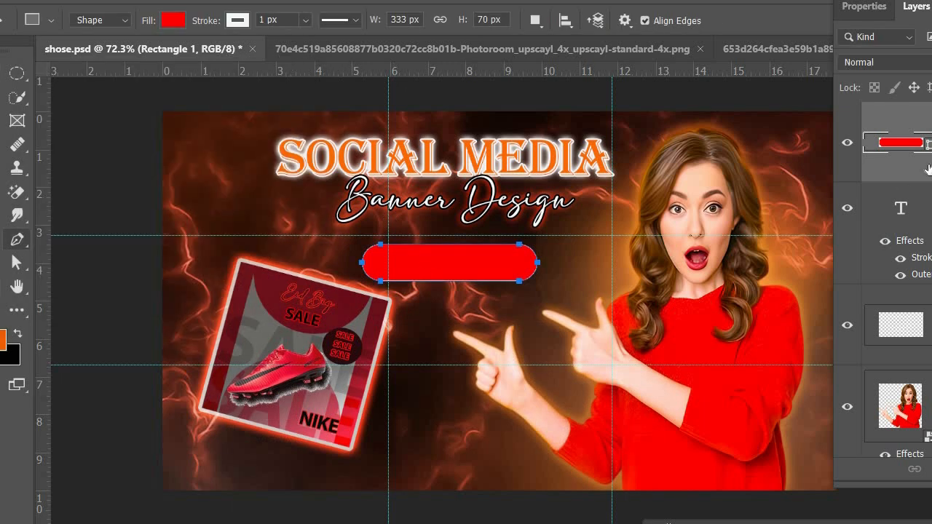
Add the text tHUMBNAIL at 30 pt inside the red rounded bar.
{"action": "right_click", "coordinate": [929, 169]}
{"action": "left_click", "coordinate": [835, 245]}
{"action": "right_click", "coordinate": [929, 166]}
{"action": "left_click", "coordinate": [808, 323]}
{"action": "key", "text": "t"}
{"action": "left_click", "coordinate": [380, 264]}
{"action": "left_click", "coordinate": [469, 21]}
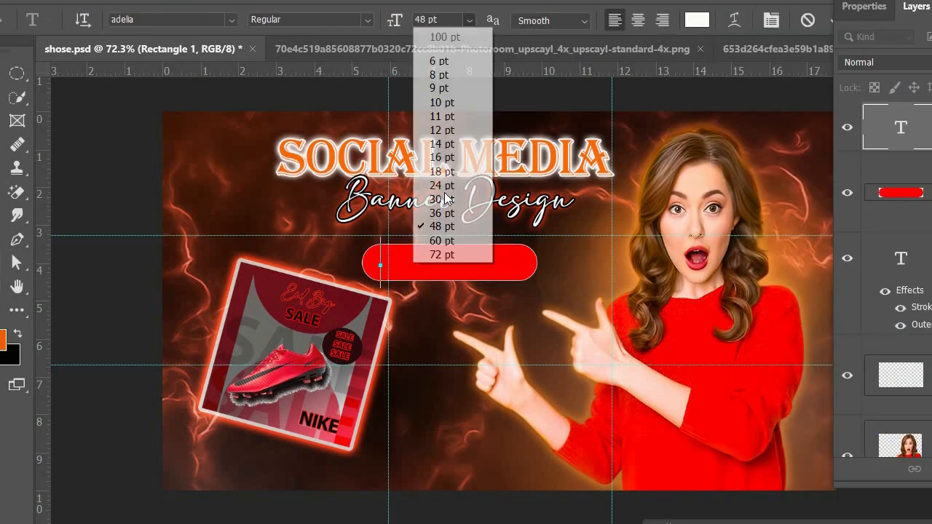
{"action": "left_click", "coordinate": [440, 198]}
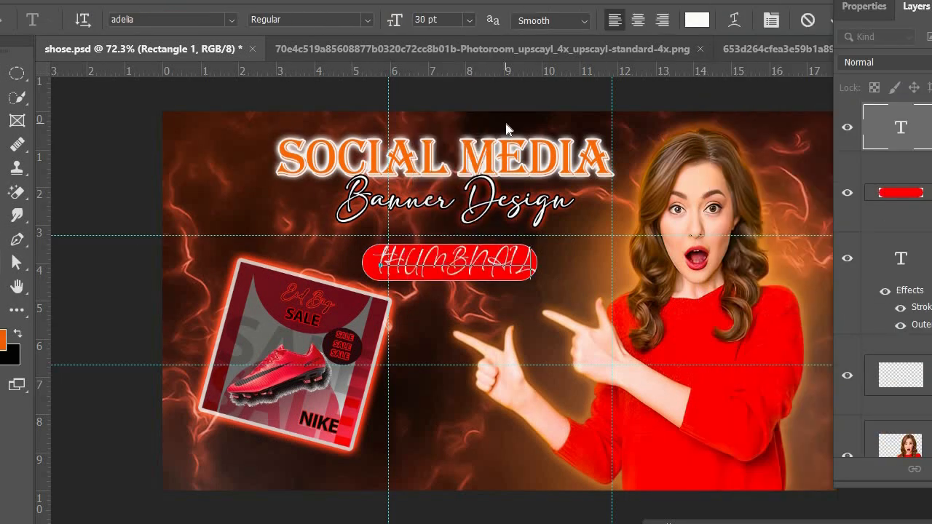
{"action": "left_click", "coordinate": [0, 73]}
Change the tHUMBNAIL text to Montserrat Bold at 48 pt.
{"action": "double_click", "coordinate": [901, 127]}
{"action": "left_click", "coordinate": [232, 20]}
{"action": "left_click", "coordinate": [206, 161]}
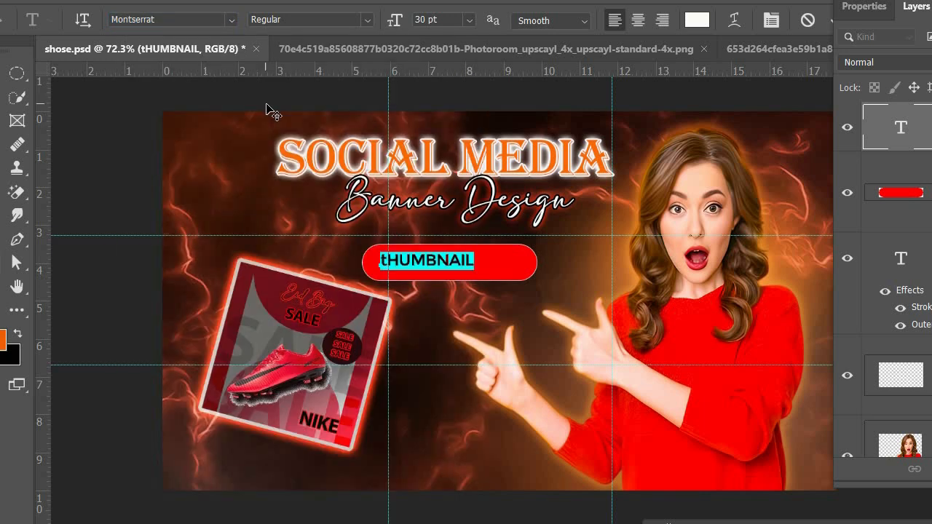
{"action": "left_click", "coordinate": [356, 53]}
{"action": "left_click", "coordinate": [469, 21]}
{"action": "left_click", "coordinate": [454, 211]}
{"action": "left_click", "coordinate": [470, 20]}
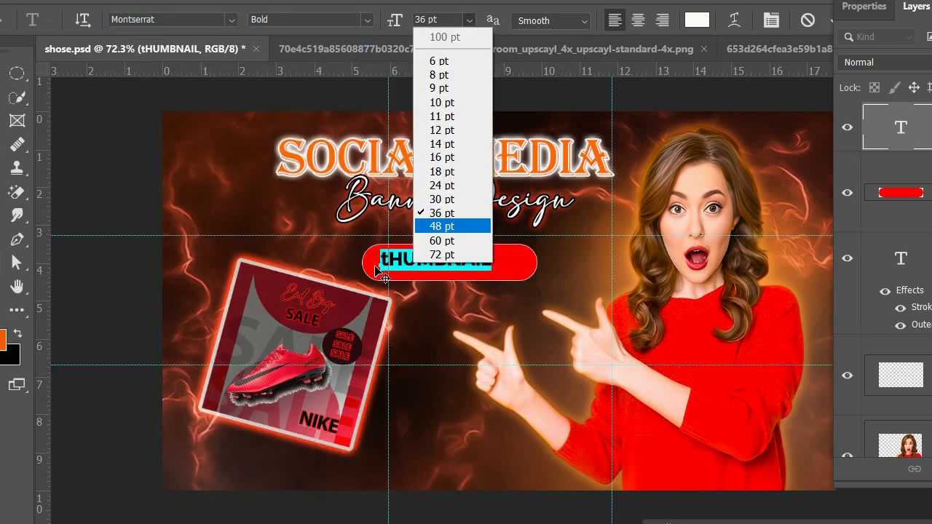
{"action": "left_click", "coordinate": [454, 226]}
Capitalise the first letter so the label reads THUMBNAIL and centre the text on the red bar.
{"action": "left_click", "coordinate": [397, 257]}
{"action": "left_click", "coordinate": [1, 73]}
{"action": "left_click", "coordinate": [131, 175]}
{"action": "left_click_drag", "start_coordinate": [437, 262], "coordinate": [430, 268]}
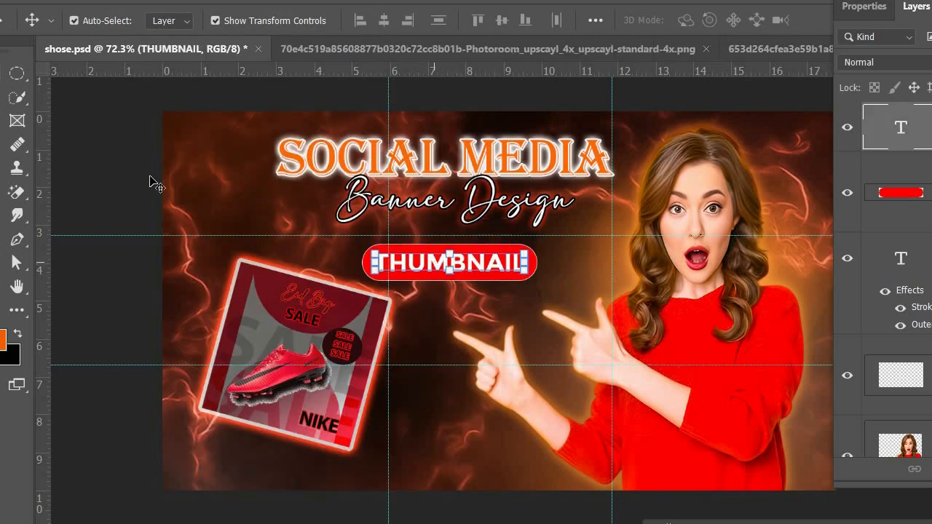
{"action": "left_click", "coordinate": [123, 175]}
Open Adobe-Photoshop-Emblem-Photoroom.png from the PNG picture folder inside Downloads.
{"action": "left_click", "coordinate": [20, 2]}
{"action": "left_click", "coordinate": [29, 27]}
{"action": "scroll", "coordinate": [243, 234], "scroll_direction": "down", "scroll_amount": 5}
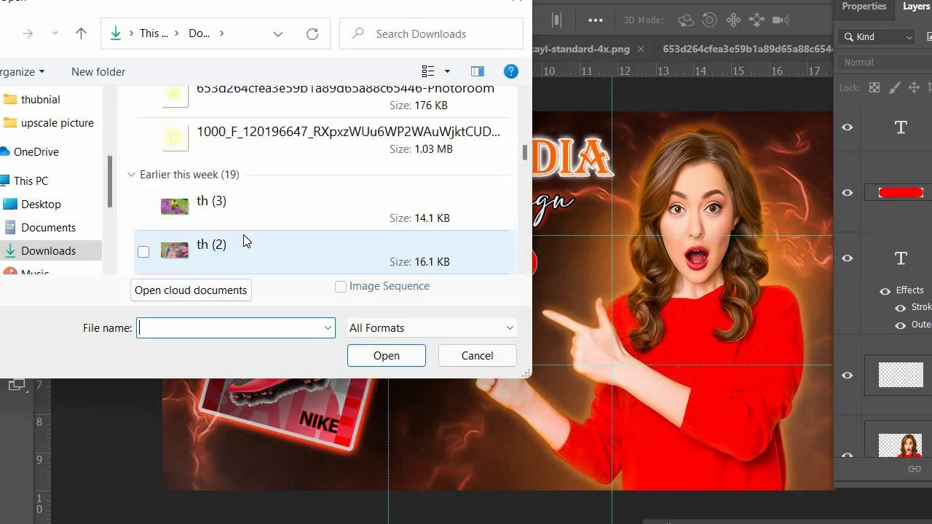
{"action": "scroll", "coordinate": [211, 137], "scroll_direction": "up", "scroll_amount": 5}
{"action": "scroll", "coordinate": [256, 113], "scroll_direction": "down", "scroll_amount": 7}
{"action": "double_click", "coordinate": [281, 204]}
{"action": "scroll", "coordinate": [284, 207], "scroll_direction": "down", "scroll_amount": 3}
{"action": "scroll", "coordinate": [284, 208], "scroll_direction": "down", "scroll_amount": 6}
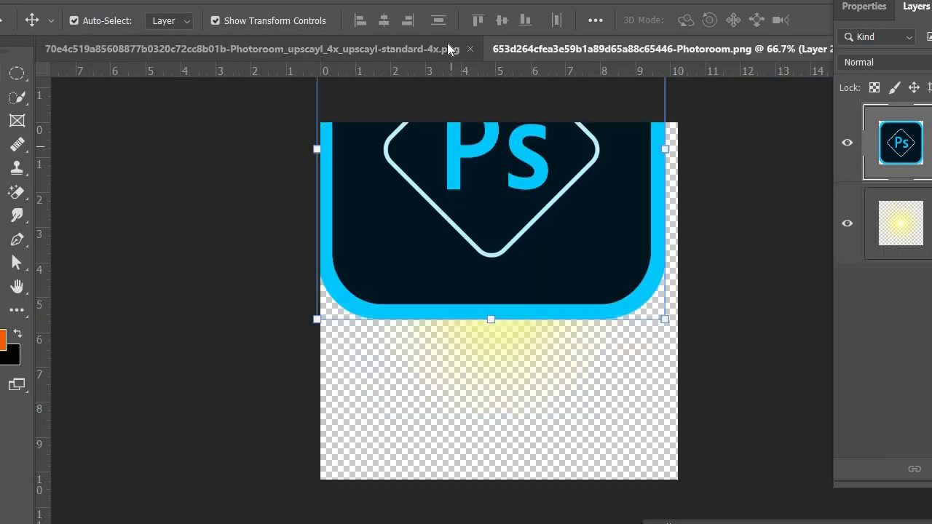
Close the other source images, keeping only shose.psd and the Photoshop emblem document open.
{"action": "left_click", "coordinate": [469, 48]}
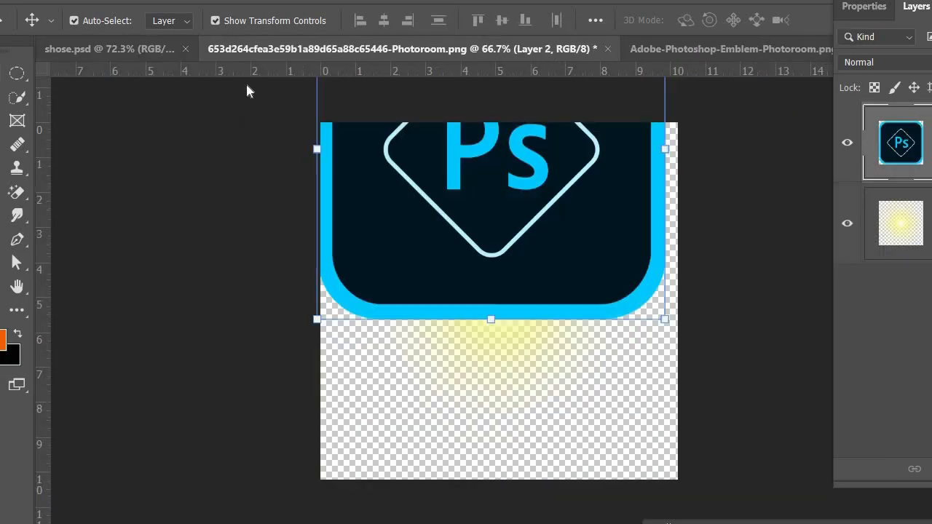
{"action": "left_click", "coordinate": [120, 49]}
{"action": "left_click", "coordinate": [364, 49]}
{"action": "left_click", "coordinate": [655, 48]}
{"action": "left_click", "coordinate": [556, 49]}
{"action": "left_click", "coordinate": [494, 233]}
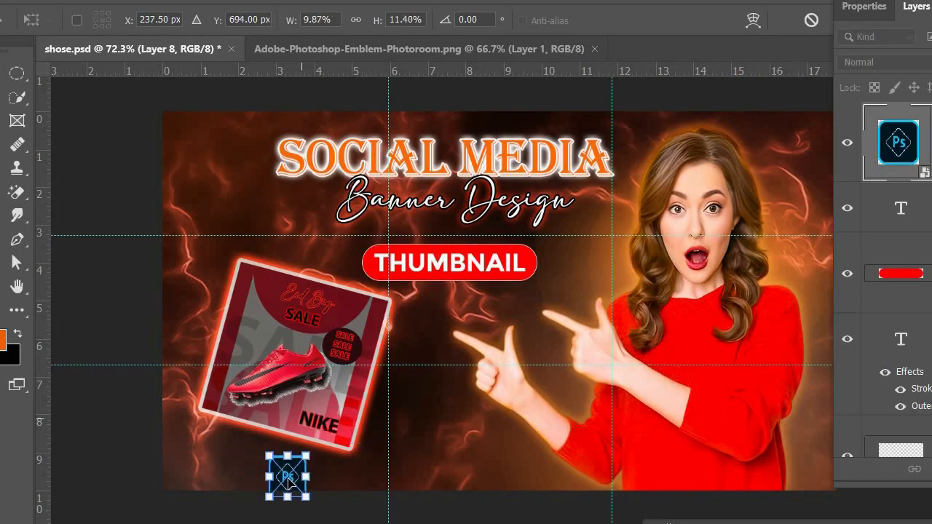
Bring the Photoshop emblem into shose.psd, scale it to the height of the THUMBNAIL bar and place it just right of the bar.
{"action": "left_click_drag", "start_coordinate": [289, 484], "coordinate": [501, 389]}
{"action": "left_click", "coordinate": [95, 296]}
{"action": "left_click", "coordinate": [471, 358]}
{"action": "key", "text": "Return"}
{"action": "left_click_drag", "start_coordinate": [477, 359], "coordinate": [554, 262]}
{"action": "left_click", "coordinate": [525, 309]}
{"action": "left_click", "coordinate": [560, 250]}
{"action": "left_click", "coordinate": [496, 301]}
{"action": "left_click", "coordinate": [495, 301]}
{"action": "left_click", "coordinate": [565, 260]}
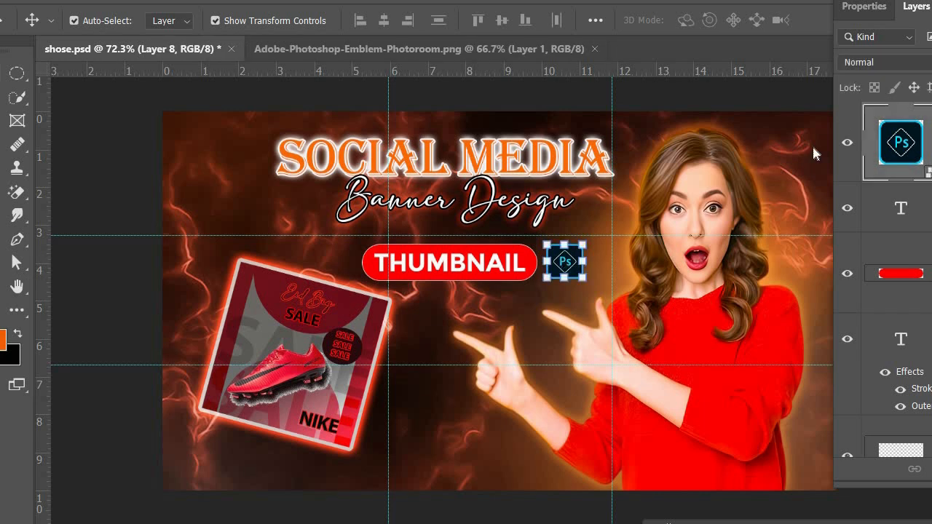
Enable an Outer Glow on the Photoshop emblem layer and set its colour to white.
{"action": "double_click", "coordinate": [928, 150]}
{"action": "left_click", "coordinate": [147, 442]}
{"action": "left_click", "coordinate": [270, 422]}
{"action": "left_click", "coordinate": [148, 419]}
{"action": "left_click", "coordinate": [211, 441]}
{"action": "left_click", "coordinate": [426, 229]}
{"action": "left_click", "coordinate": [377, 188]}
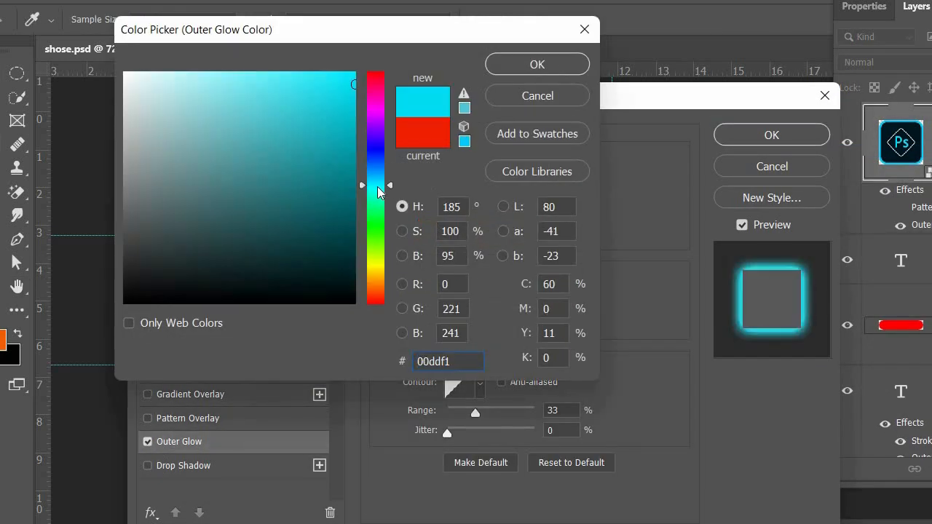
{"action": "left_click", "coordinate": [126, 77]}
{"action": "left_click", "coordinate": [538, 65]}
Set the emblem's Outer Glow size to 8 px and apply the layer style.
{"action": "left_click_drag", "start_coordinate": [568, 101], "coordinate": [278, 216]}
{"action": "left_click_drag", "start_coordinate": [168, 443], "coordinate": [165, 441]}
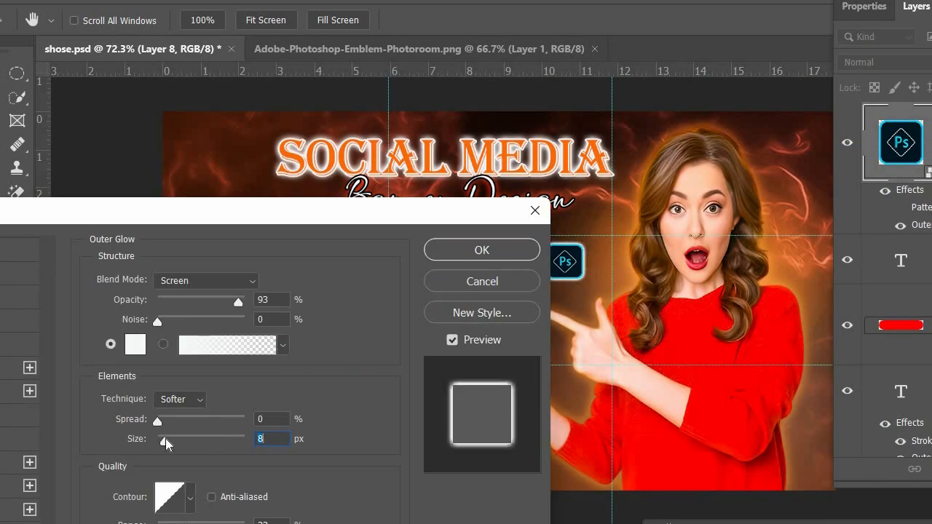
{"action": "left_click", "coordinate": [489, 250]}
Add a white Outer Glow to the red rounded bar and apply the layer style.
{"action": "scroll", "coordinate": [885, 149], "scroll_direction": "down", "scroll_amount": 3}
{"action": "right_click", "coordinate": [887, 144]}
{"action": "left_click", "coordinate": [837, 150]}
{"action": "left_click", "coordinate": [55, 441]}
{"action": "key", "text": "Return"}
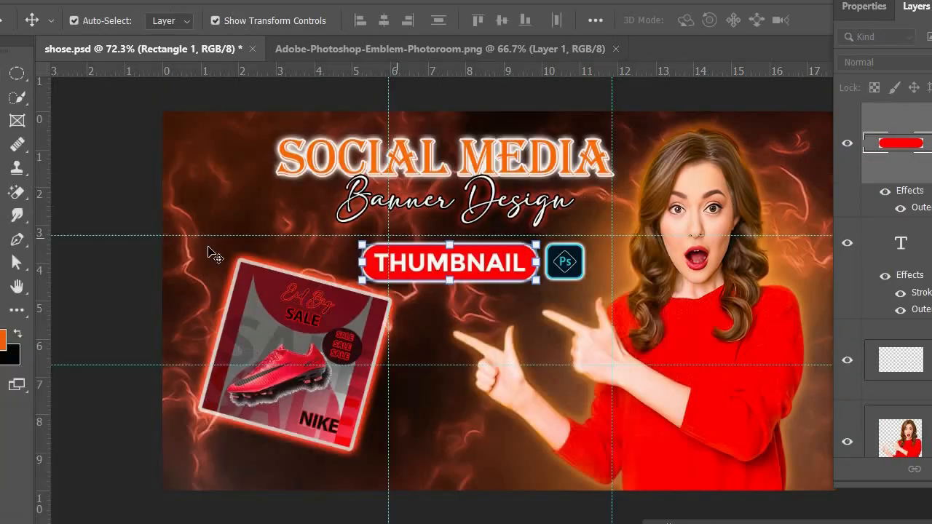
Save shose.psd and shift the layers panel so that it covers less of the banner.
{"action": "left_click", "coordinate": [131, 207]}
{"action": "key", "text": "ctrl+s"}
{"action": "left_click_drag", "start_coordinate": [870, 0], "coordinate": [892, 43]}
{"action": "left_click_drag", "start_coordinate": [761, 41], "coordinate": [760, 41]}
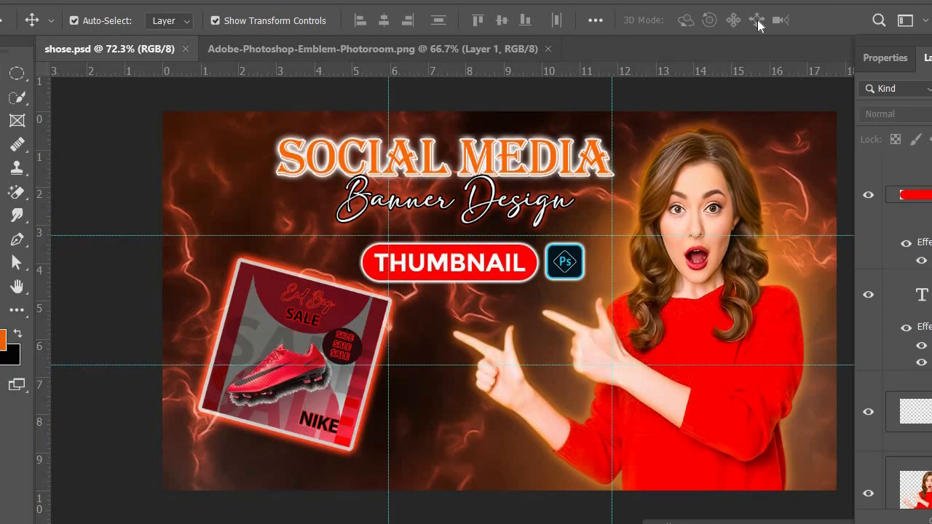
Set the blending mode of the glow layer behind the woman's head to Normal and deselect it.
{"action": "left_click", "coordinate": [782, 152]}
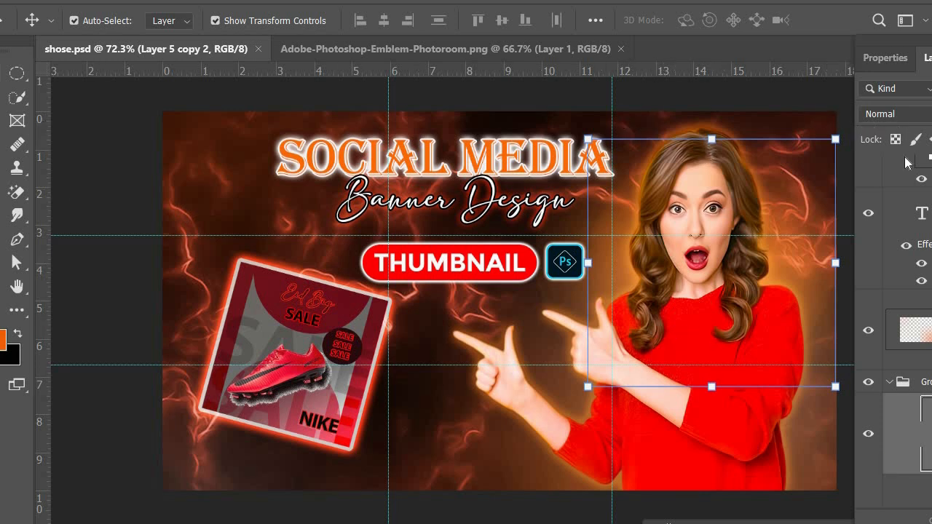
{"action": "left_click", "coordinate": [896, 114]}
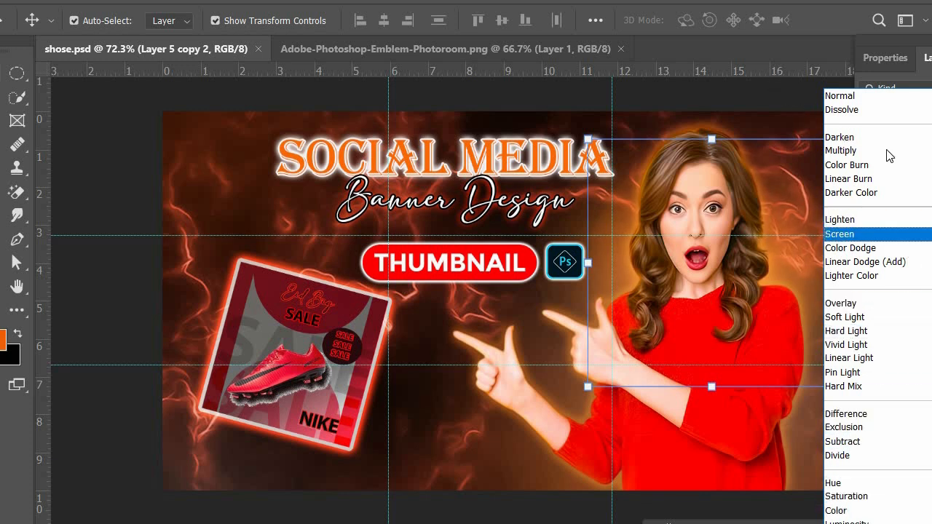
{"action": "left_click", "coordinate": [899, 438]}
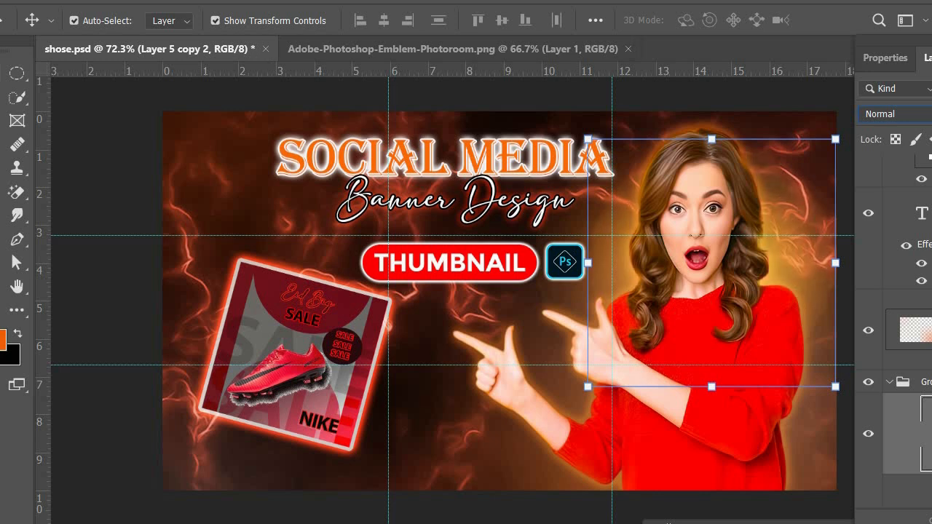
{"action": "left_click", "coordinate": [145, 122]}
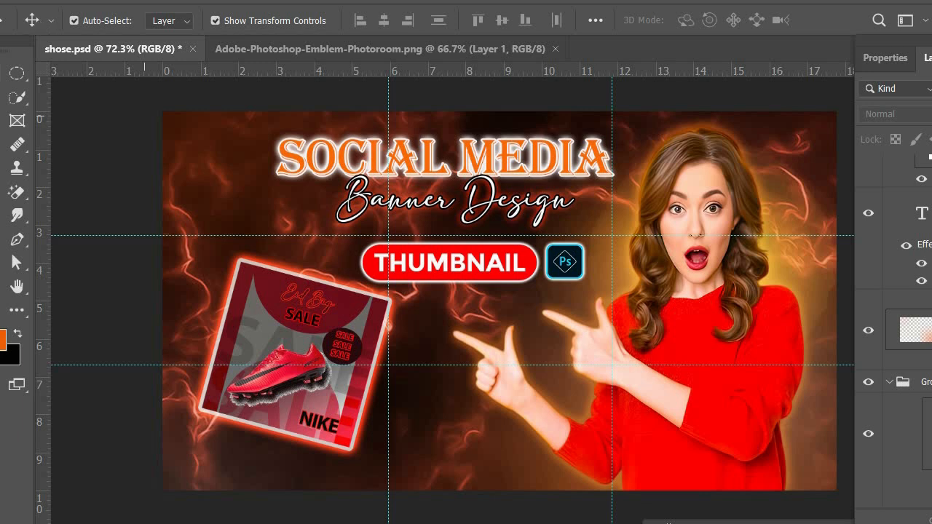
Save the banner document with the revised glow.
{"action": "key", "text": "alt+f"}
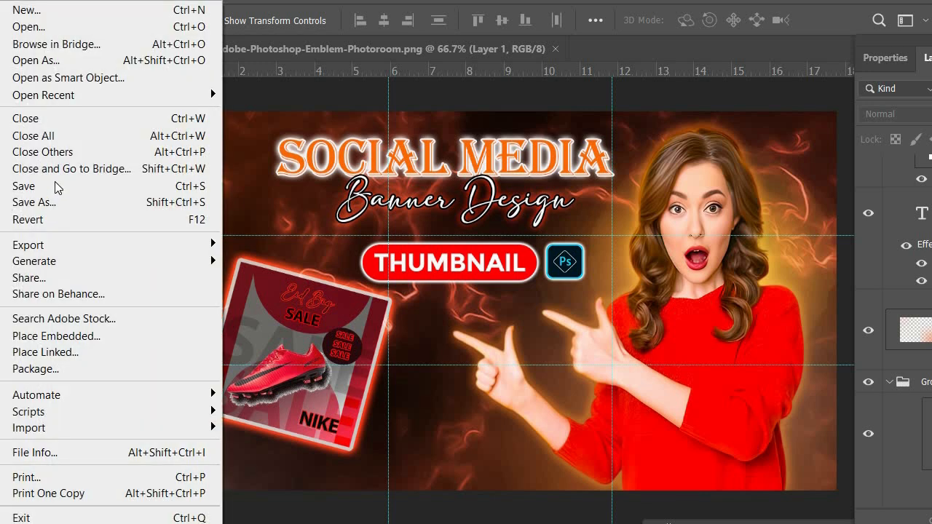
{"action": "left_click", "coordinate": [23, 185]}
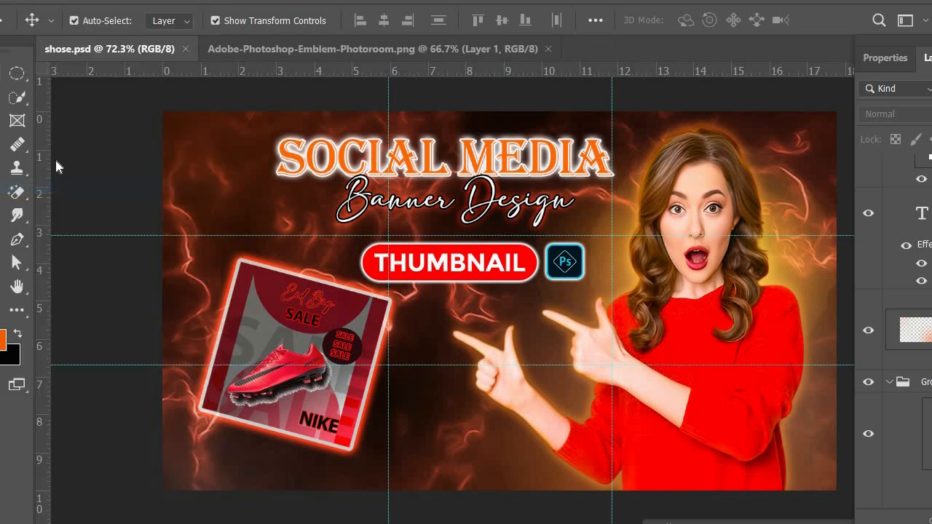
{"action": "key", "text": "alt+f"}
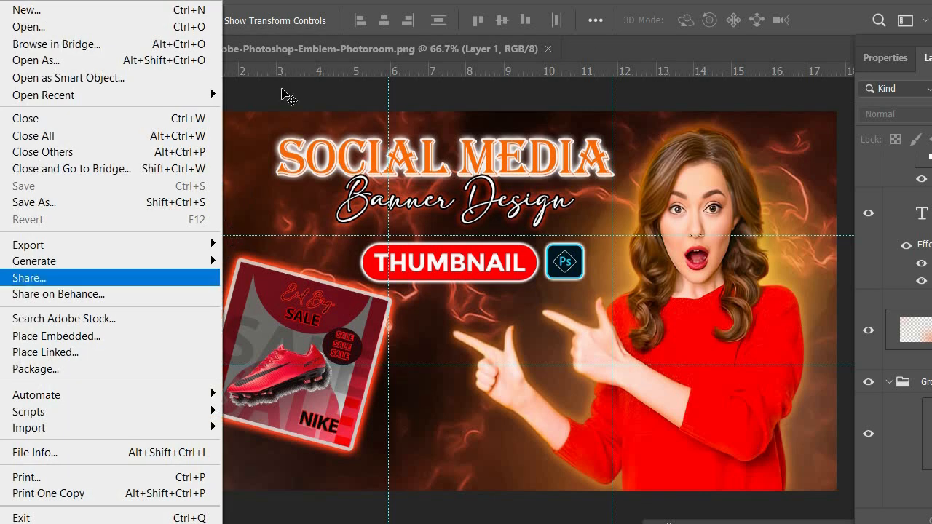